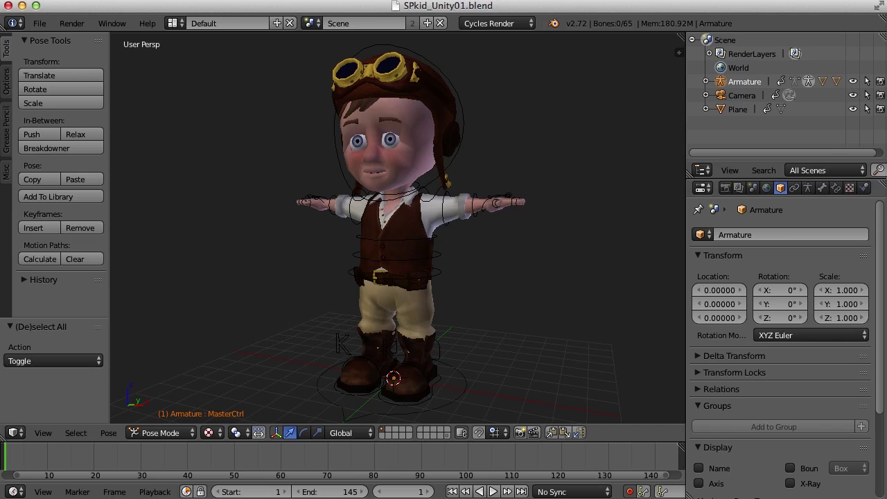
# Select all the kid's bones and scrub the animation from frame 13 toward frame 111.
pyautogui.rightClick(467, 395)
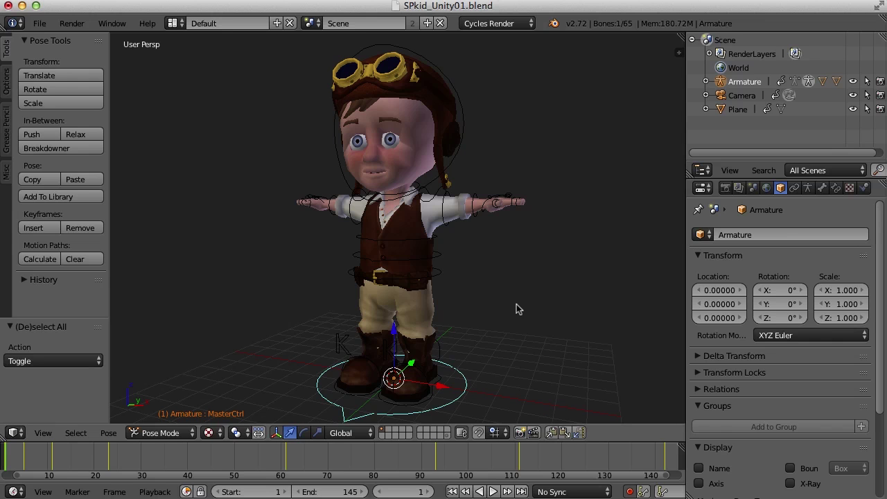
pyautogui.press('a')
pyautogui.press('a')
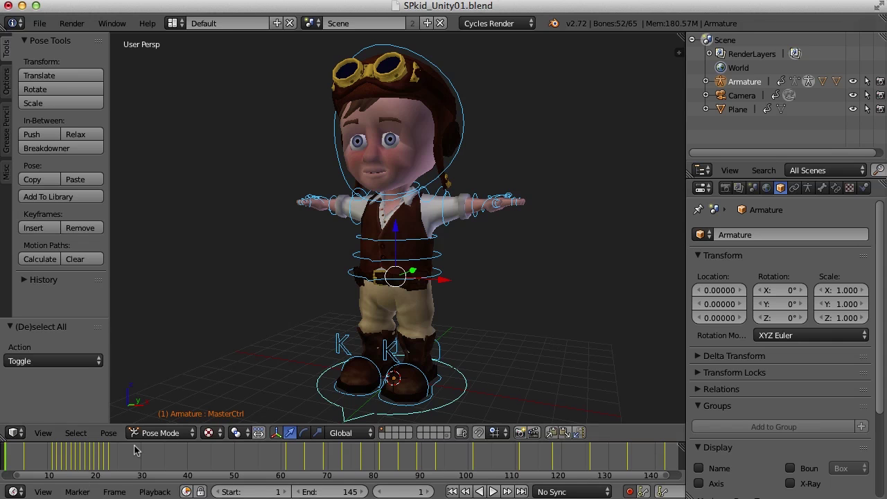
pyautogui.click(63, 469)
pyautogui.moveTo(63, 469)
pyautogui.mouseDown()
pyautogui.moveTo(109, 469)
pyautogui.moveTo(54, 469)
pyautogui.mouseUp()
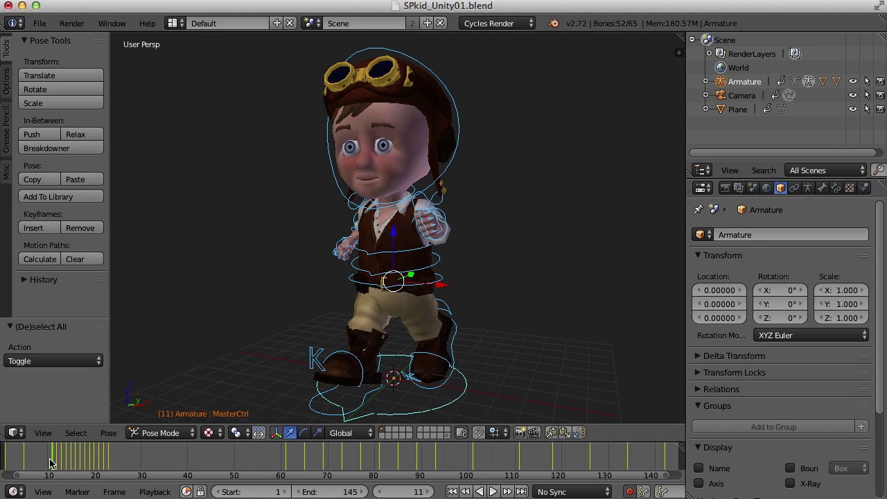
pyautogui.moveTo(54, 464); pyautogui.dragTo(108, 464)
pyautogui.moveTo(286, 463); pyautogui.dragTo(521, 465)
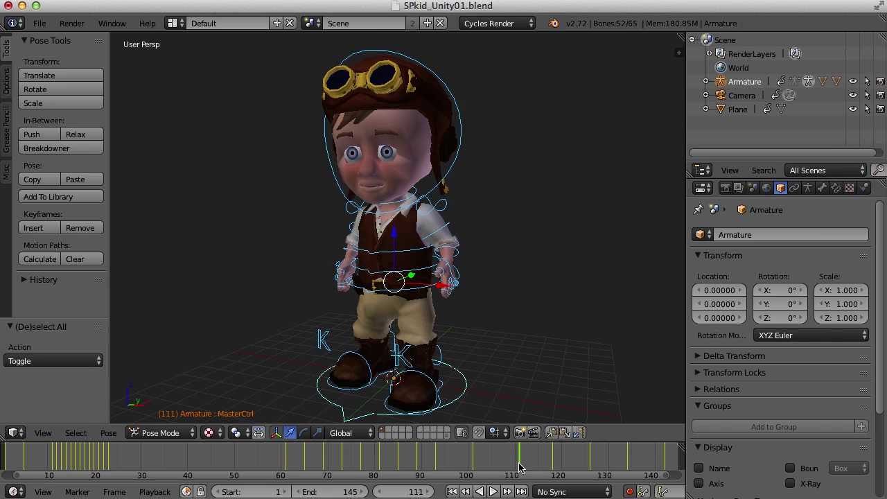
# Scrub the timeline from frame 142 back through frame 40 to frame 1's T-pose.
pyautogui.click(665, 458)
pyautogui.moveTo(664, 459); pyautogui.dragTo(54, 463)
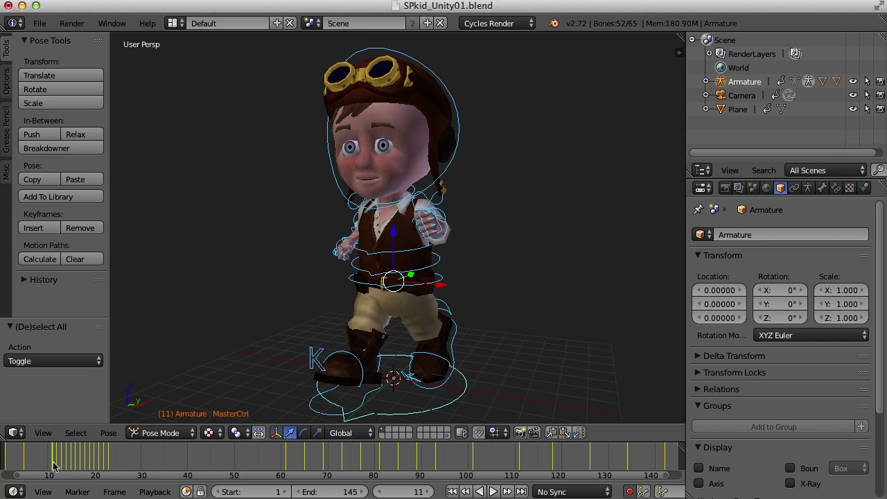
pyautogui.moveTo(54, 466); pyautogui.dragTo(7, 466)
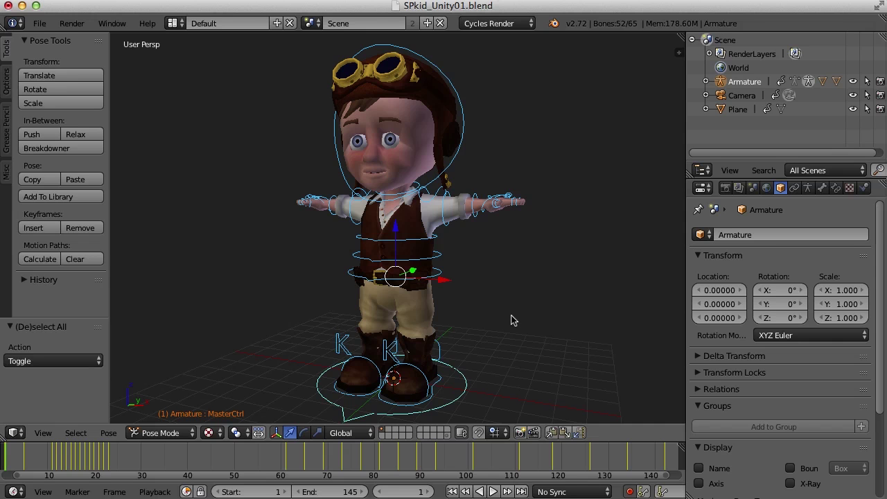
# Return the armature to Object Mode, deselect everything, and save over SPkid_Unity01.blend.
pyautogui.press('Tab')
pyautogui.press('Tab')
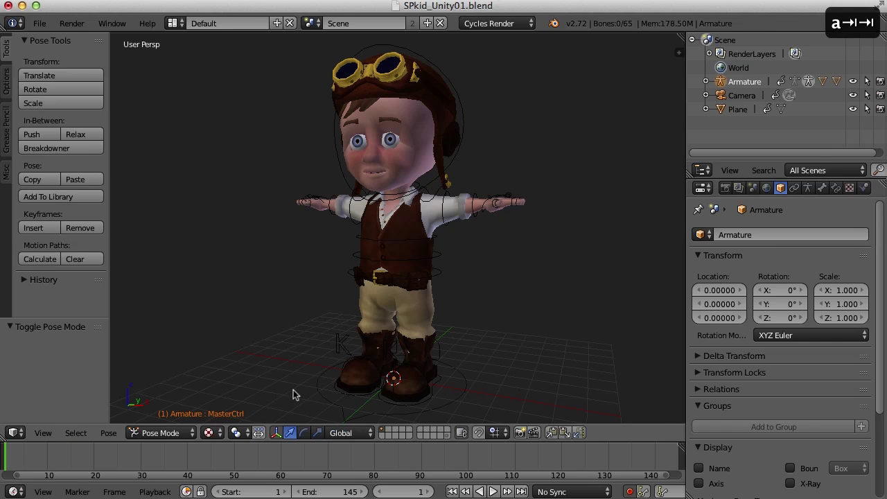
pyautogui.click(166, 433)
pyautogui.click(178, 416)
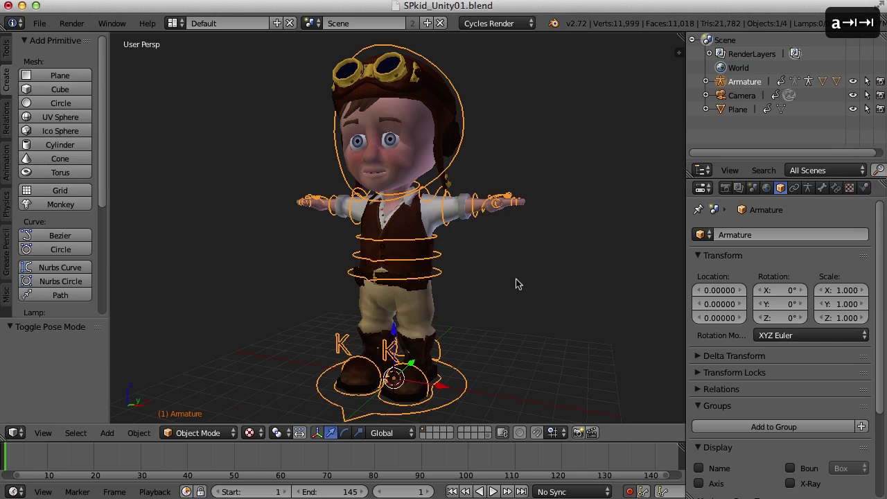
pyautogui.press('a')
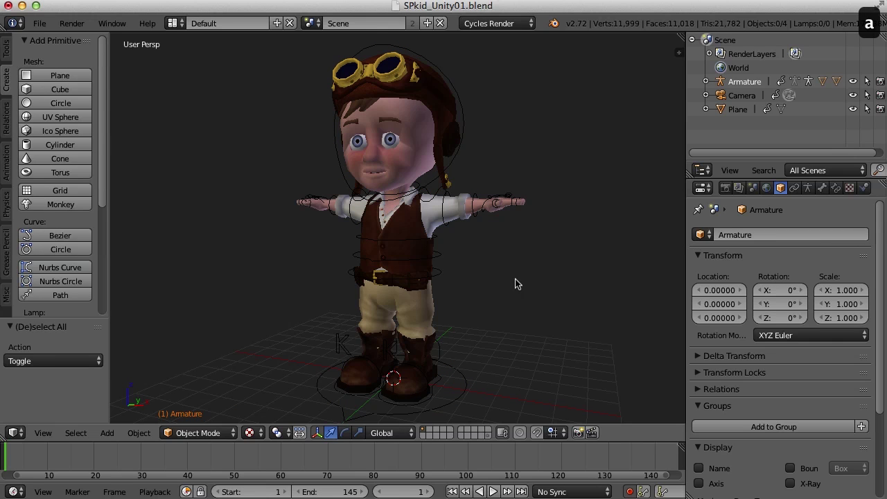
pyautogui.press('super+s')
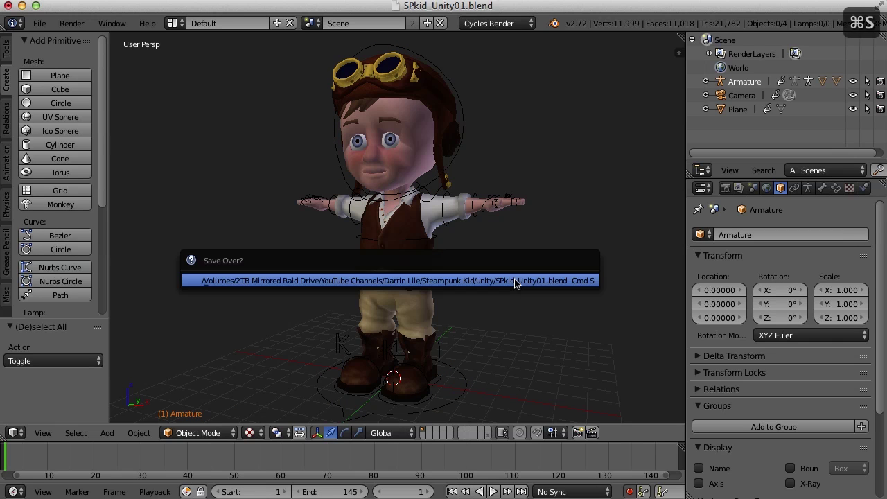
pyautogui.click(514, 280)
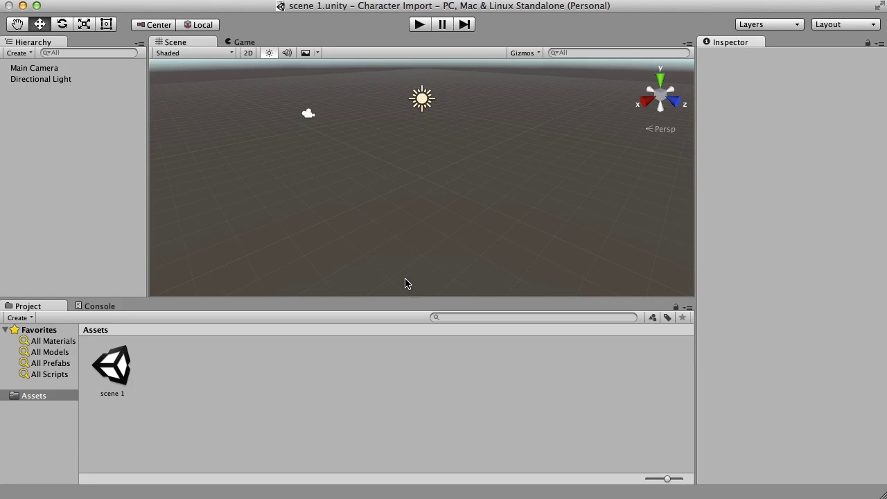
pyautogui.click(85, 1)
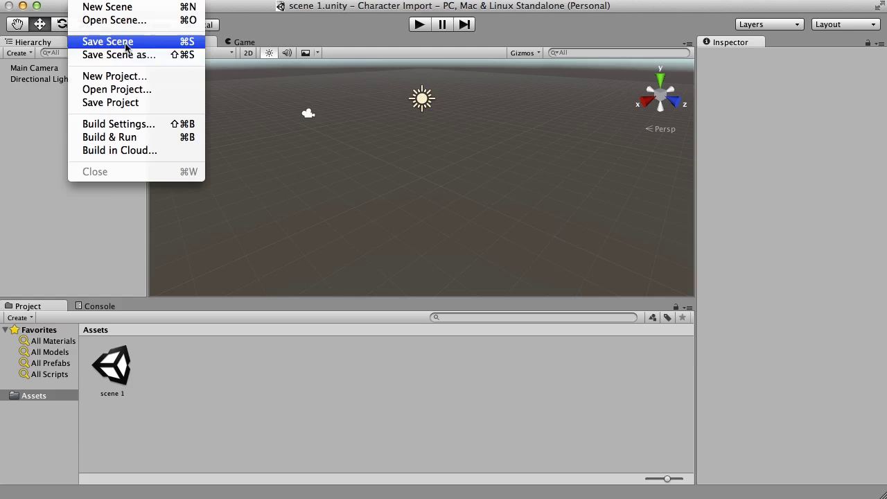
pyautogui.click(125, 378)
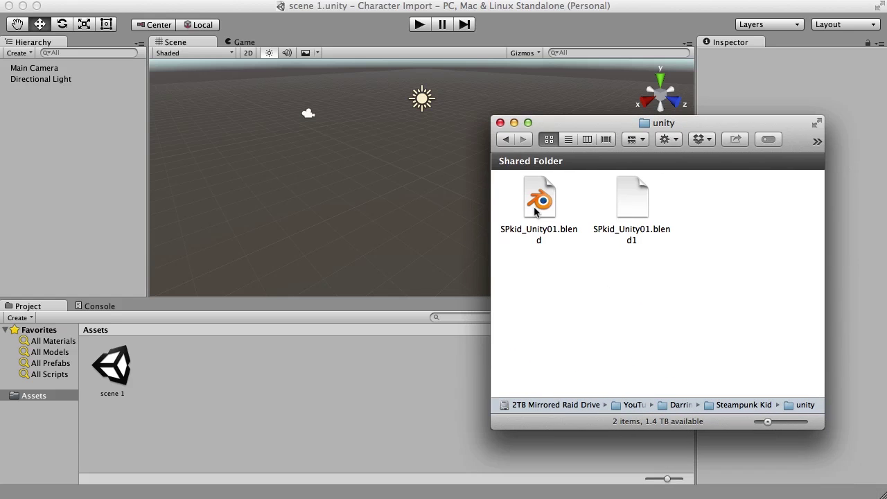
# Import SPkid_Unity01.blend from Finder into the Unity Assets, then put the Finder window away.
pyautogui.click(537, 208)
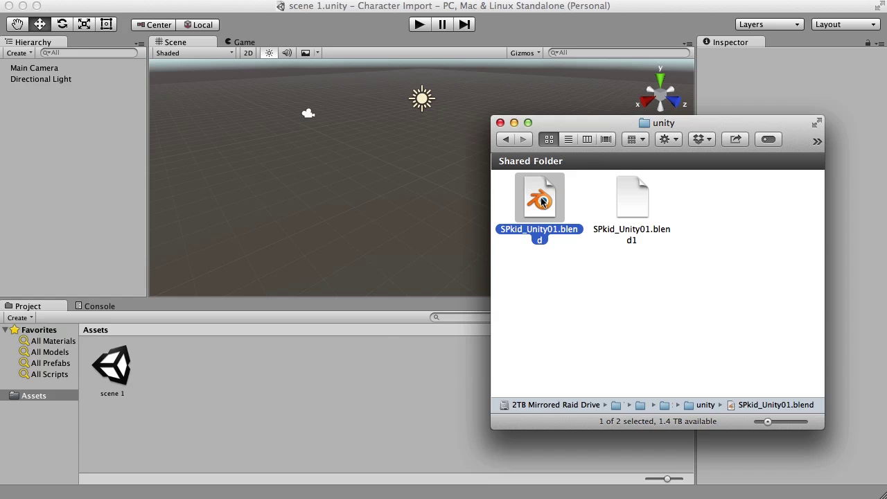
pyautogui.moveTo(542, 201); pyautogui.dragTo(225, 392)
pyautogui.moveTo(225, 396); pyautogui.dragTo(225, 396)
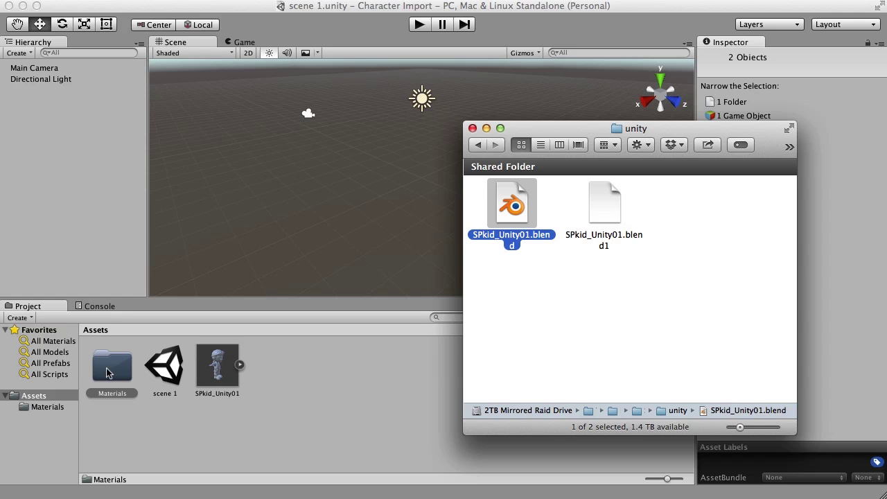
pyautogui.doubleClick(529, 131)
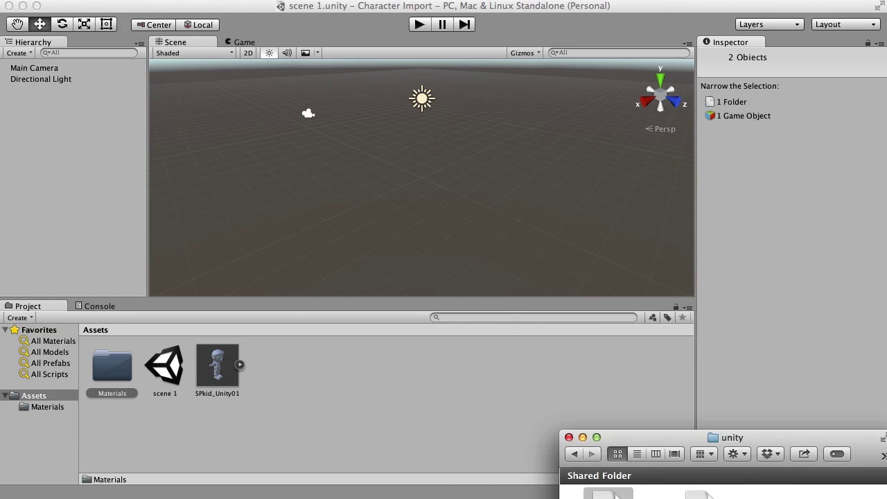
# Select SPkid_Unity01 in Assets and widen the Inspector to show its import settings.
pyautogui.click(656, 8)
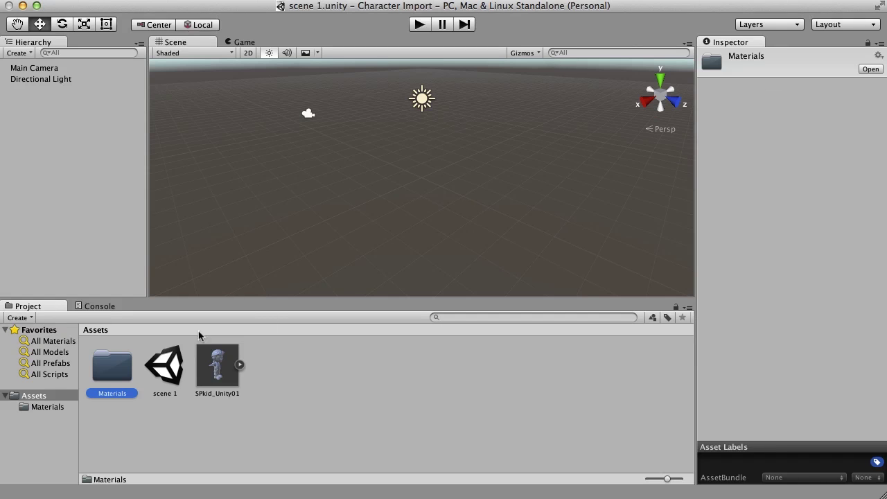
pyautogui.click(218, 370)
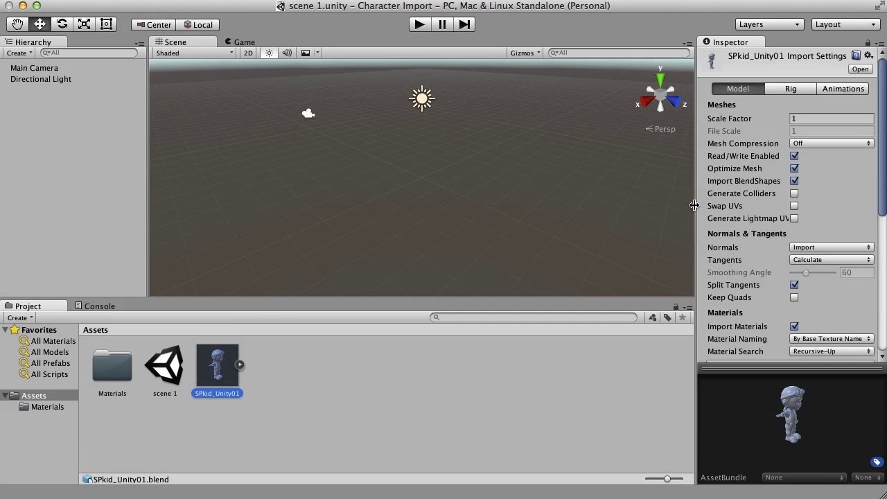
pyautogui.moveTo(692, 206); pyautogui.dragTo(645, 210)
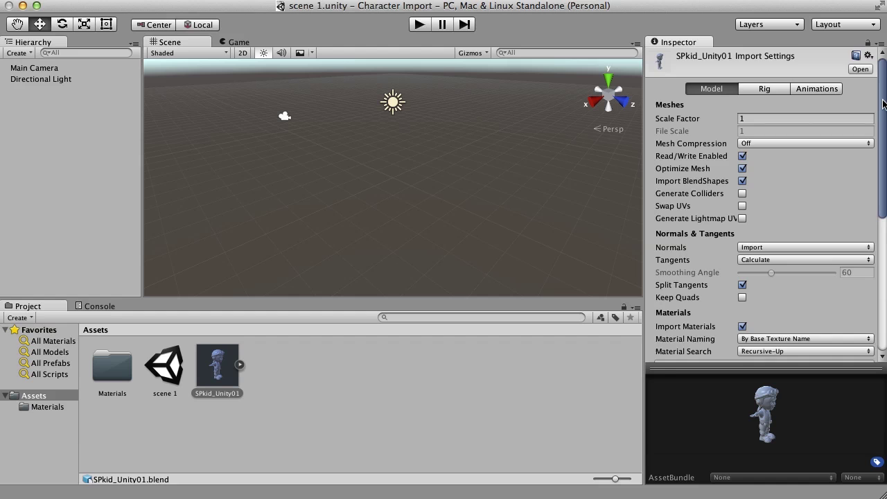
pyautogui.moveTo(882, 103); pyautogui.dragTo(883, 82)
# Change the SPkid_Unity01 rig's Animation Type to Humanoid and apply it.
pyautogui.click(766, 88)
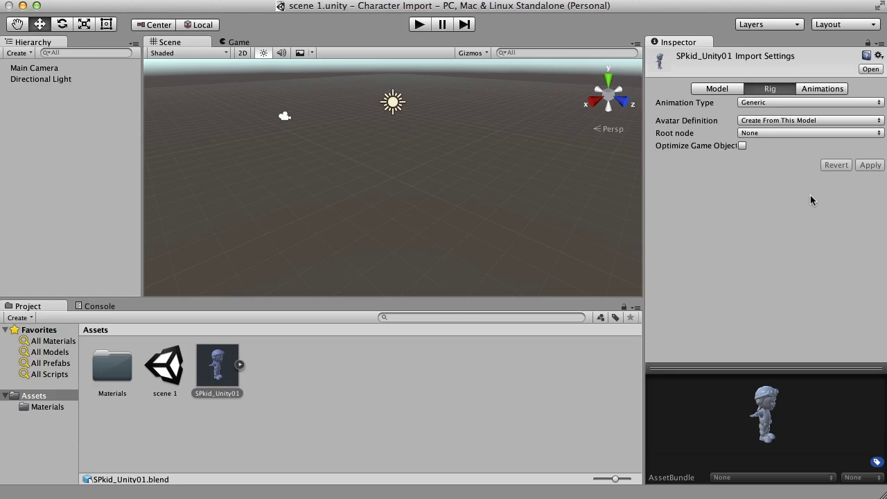
pyautogui.click(781, 104)
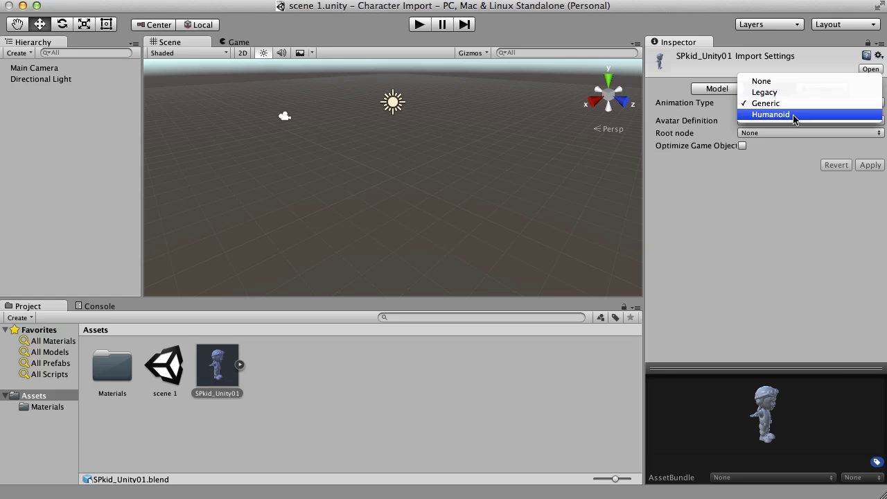
pyautogui.click(780, 114)
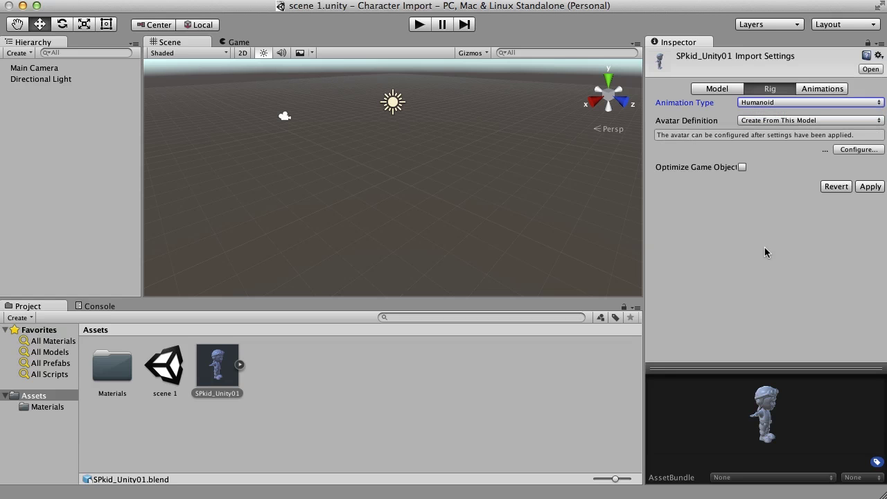
pyautogui.click(869, 188)
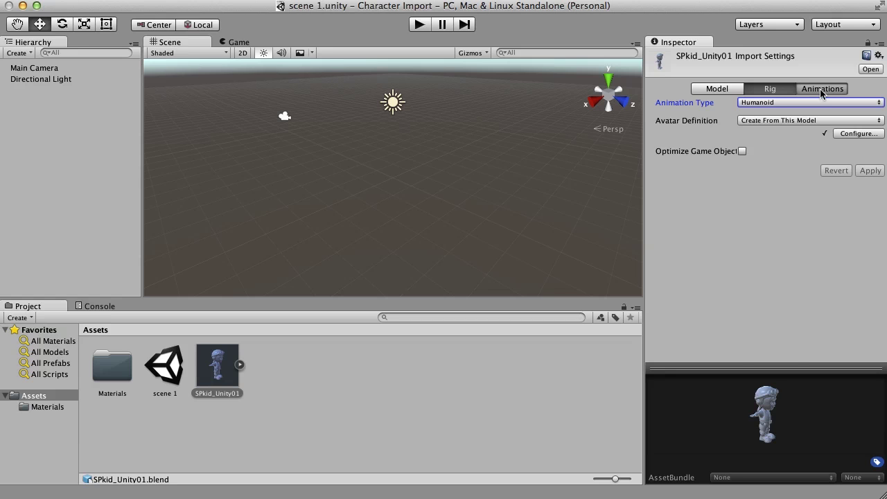
# Rename the model's Default Take animation clip to Idle.
pyautogui.click(819, 89)
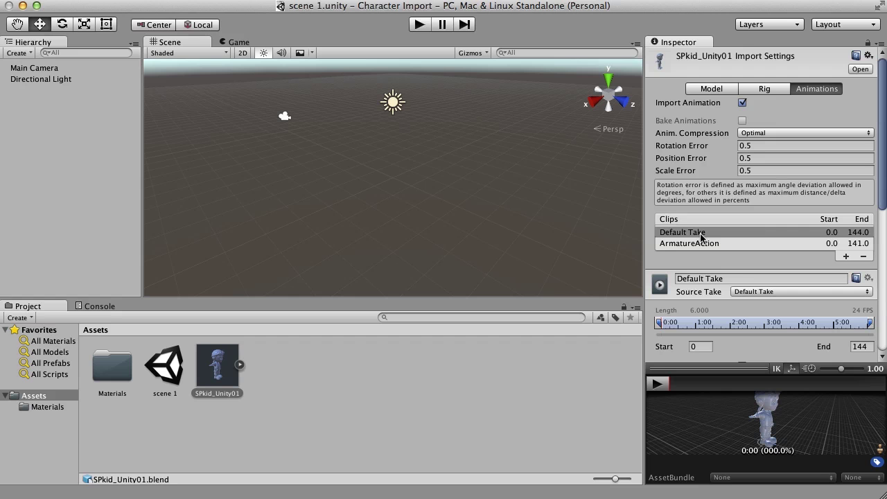
pyautogui.click(728, 278)
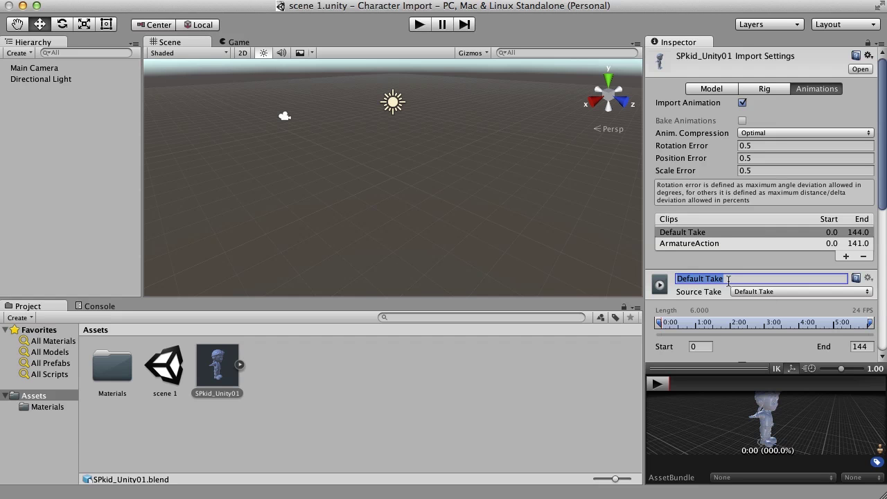
pyautogui.write('Idle')
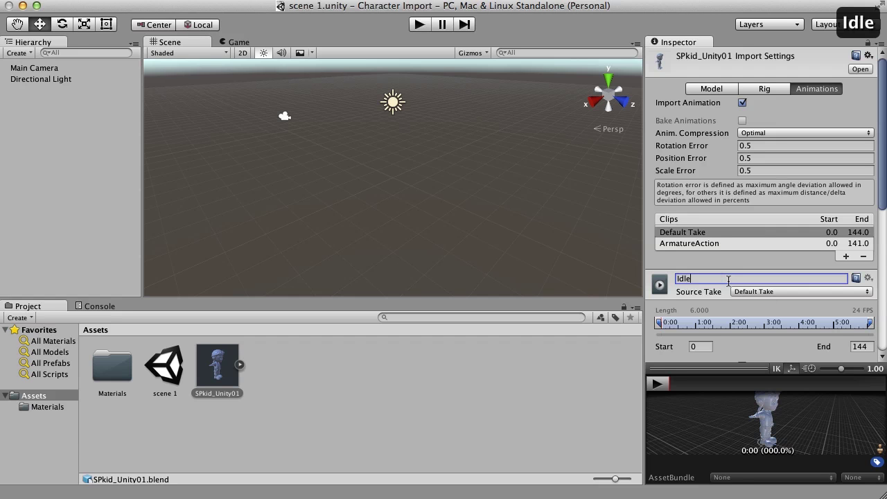
pyautogui.press('Return')
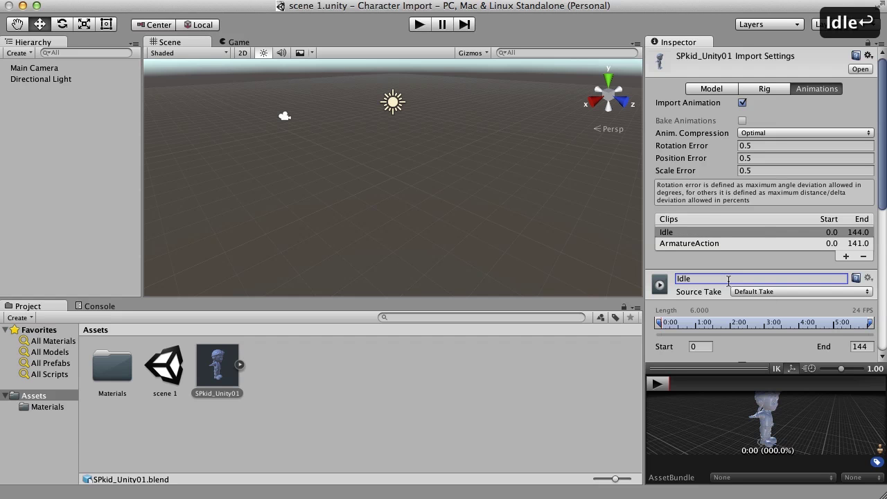
# Trim the Idle clip to start at frame 111 and end at frame 141.
pyautogui.click(705, 346)
pyautogui.write('1')
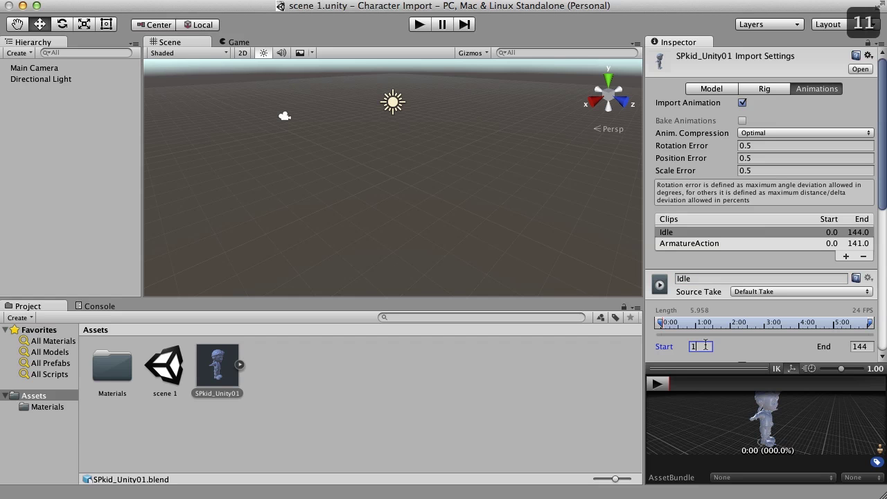
pyautogui.write('11')
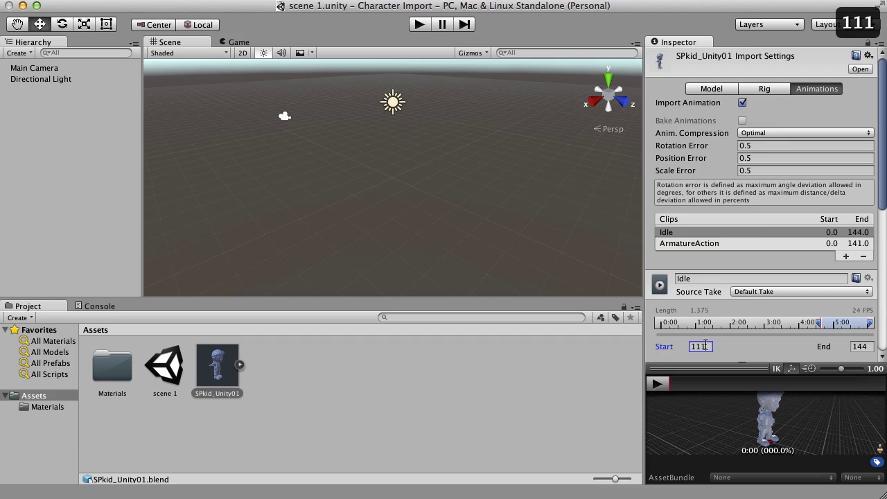
pyautogui.click(864, 347)
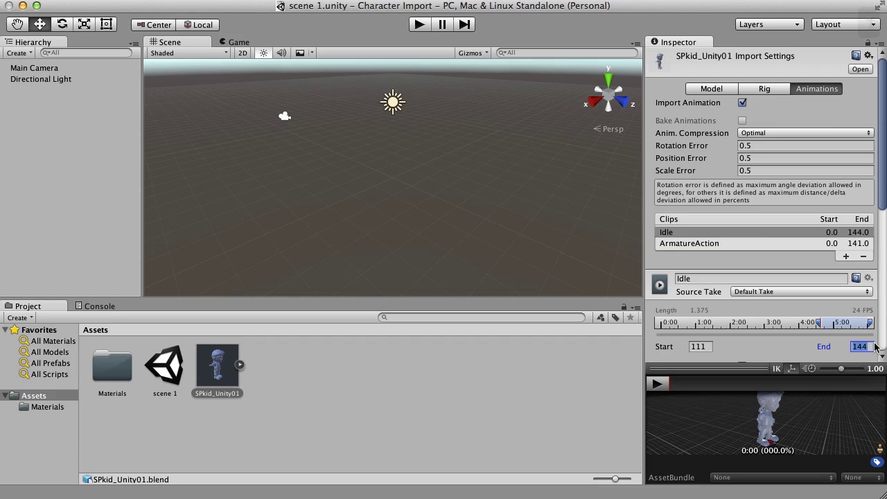
pyautogui.write('141')
pyautogui.press('Return')
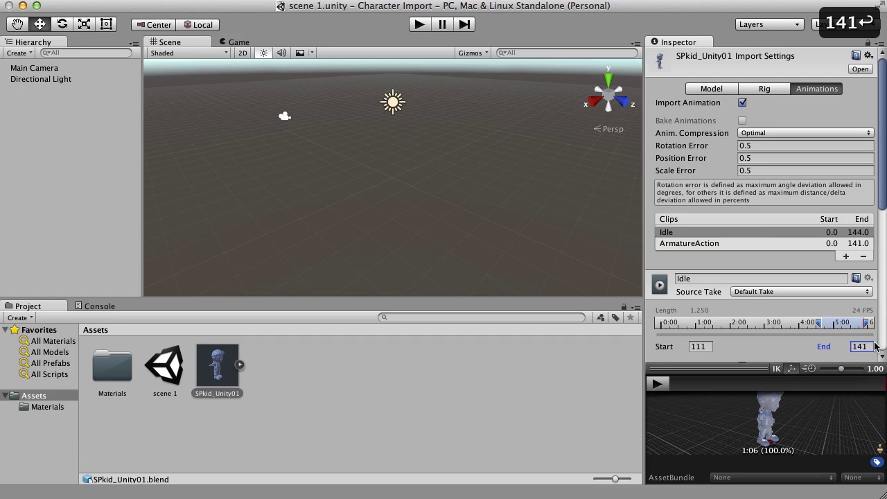
# Enlarge the animation preview and play the Idle clip.
pyautogui.moveTo(882, 178); pyautogui.dragTo(882, 293)
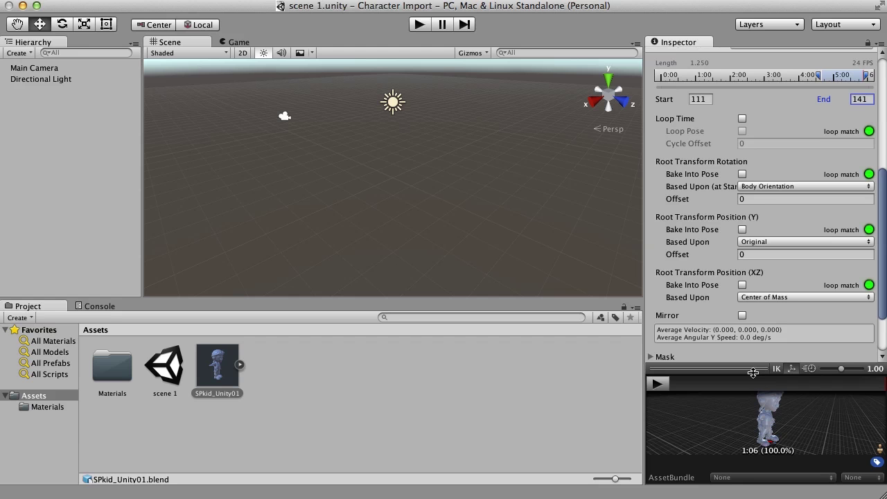
pyautogui.moveTo(753, 372); pyautogui.dragTo(758, 82)
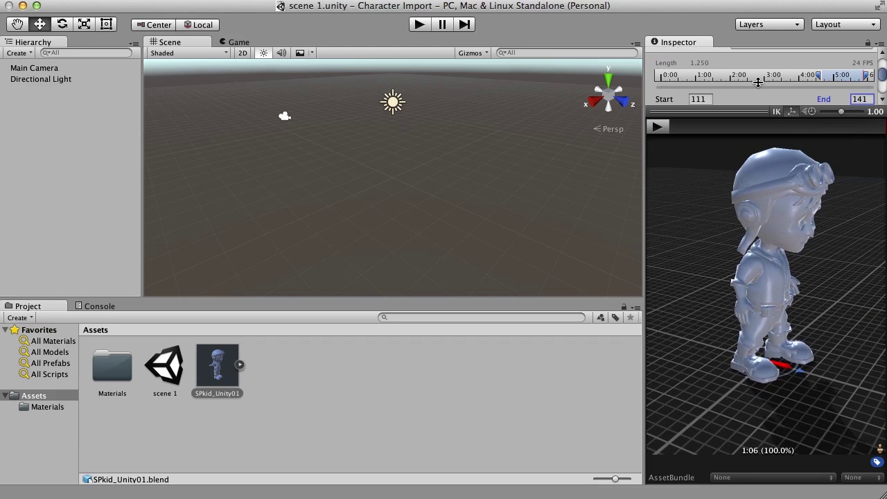
pyautogui.click(658, 128)
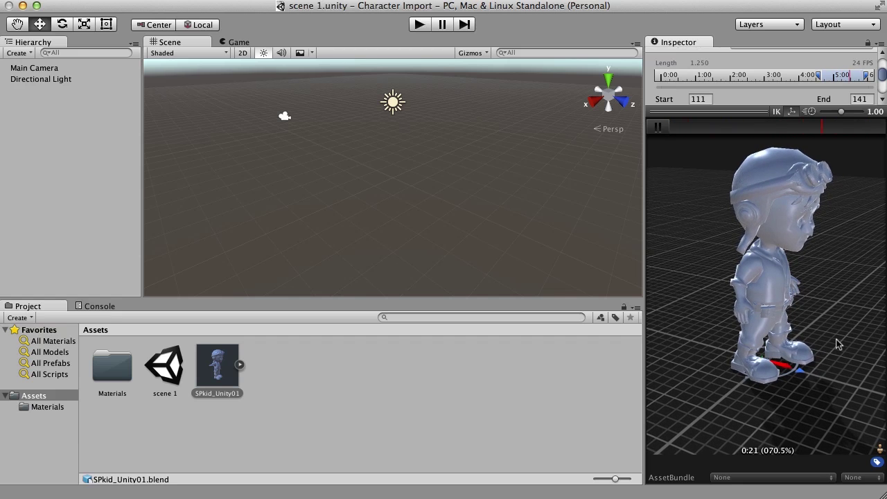
pyautogui.click(782, 114)
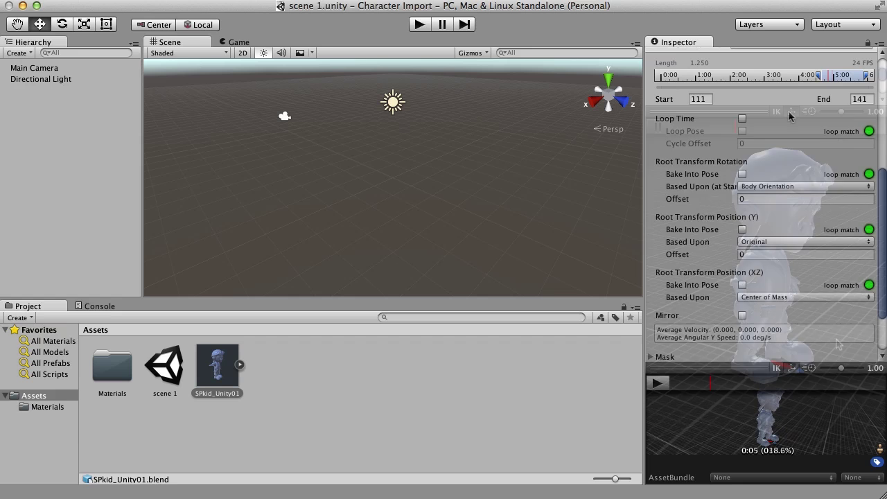
# Enable Loop Time and bake root rotation, Y and XZ position into pose, then apply.
pyautogui.click(742, 119)
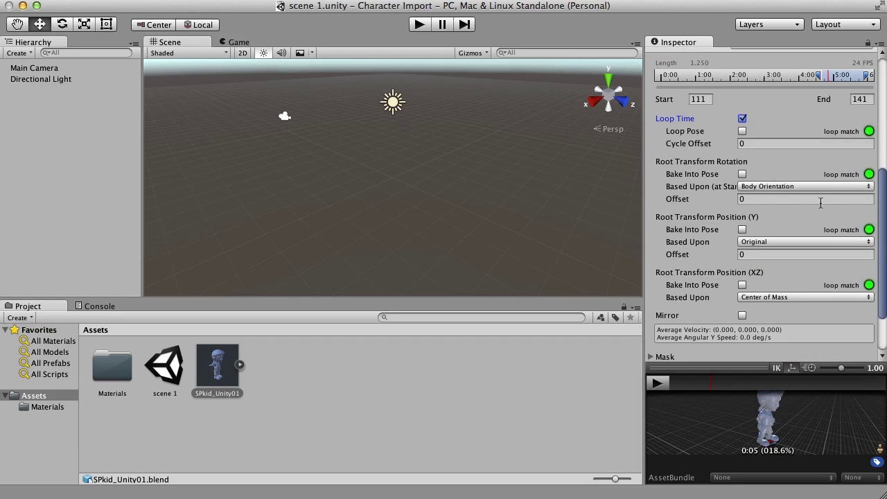
pyautogui.click(742, 174)
pyautogui.click(742, 229)
pyautogui.click(742, 285)
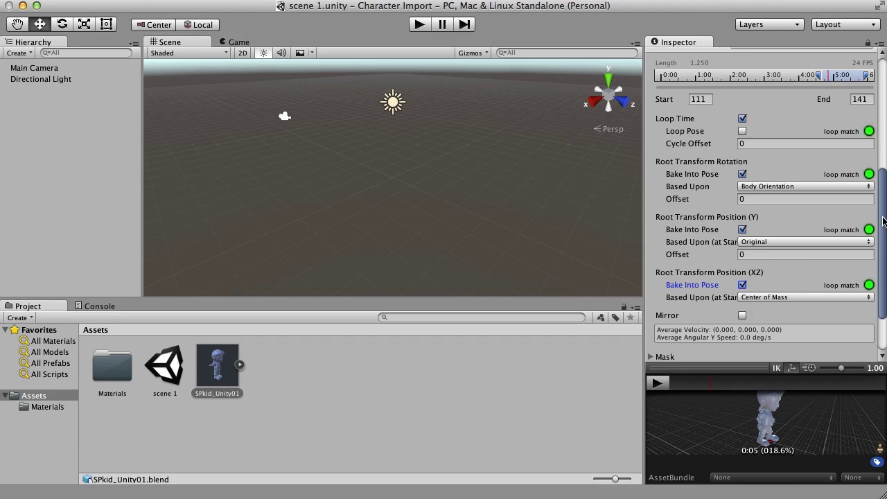
pyautogui.scroll(-5, 883, 221)
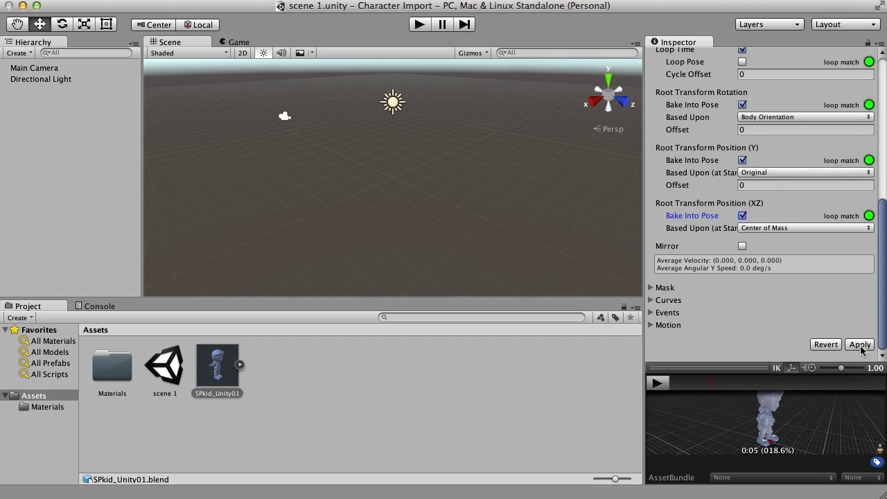
pyautogui.click(860, 344)
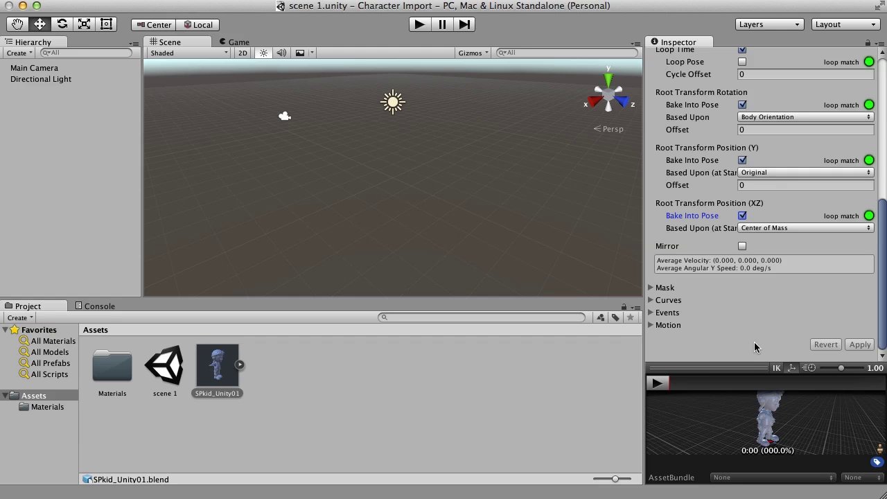
# Preview the looping Idle clip, then drag SPkid_Unity01 into the scene.
pyautogui.moveTo(743, 367); pyautogui.dragTo(743, 109)
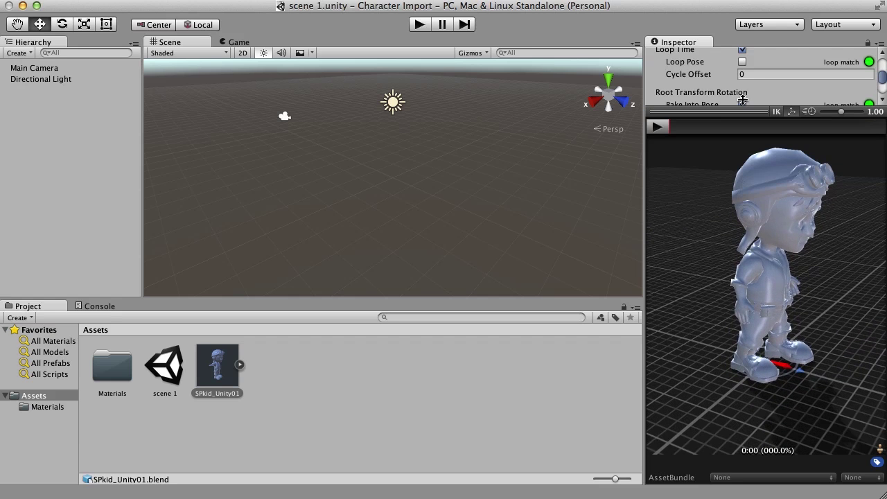
pyautogui.click(657, 127)
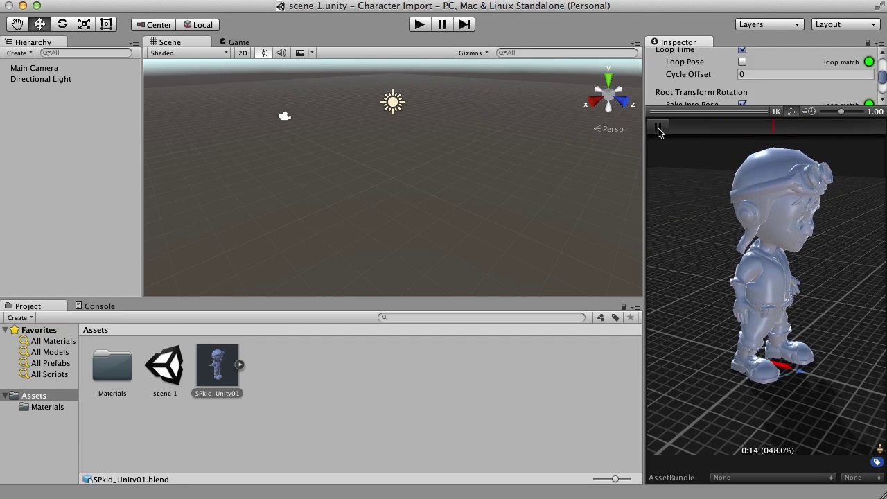
pyautogui.click(658, 132)
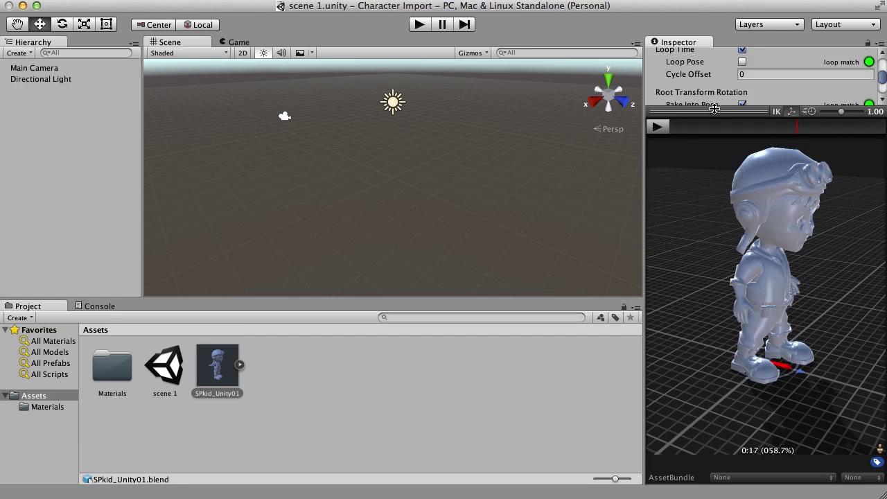
pyautogui.moveTo(732, 111); pyautogui.dragTo(732, 324)
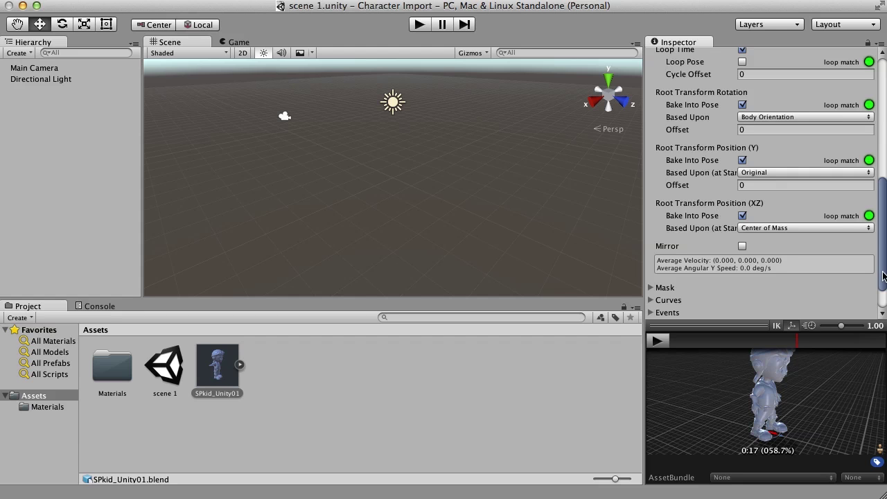
pyautogui.scroll(3, 880, 180)
pyautogui.moveTo(880, 180); pyautogui.dragTo(877, 105)
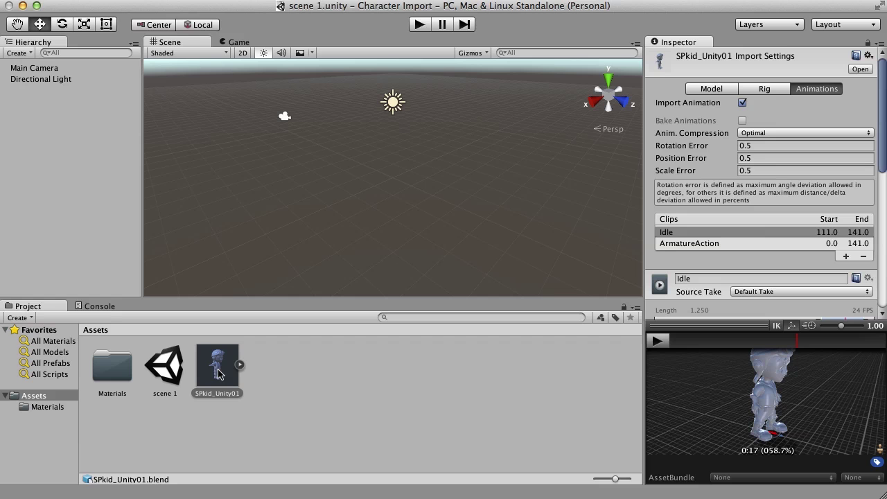
pyautogui.moveTo(218, 374); pyautogui.dragTo(384, 198)
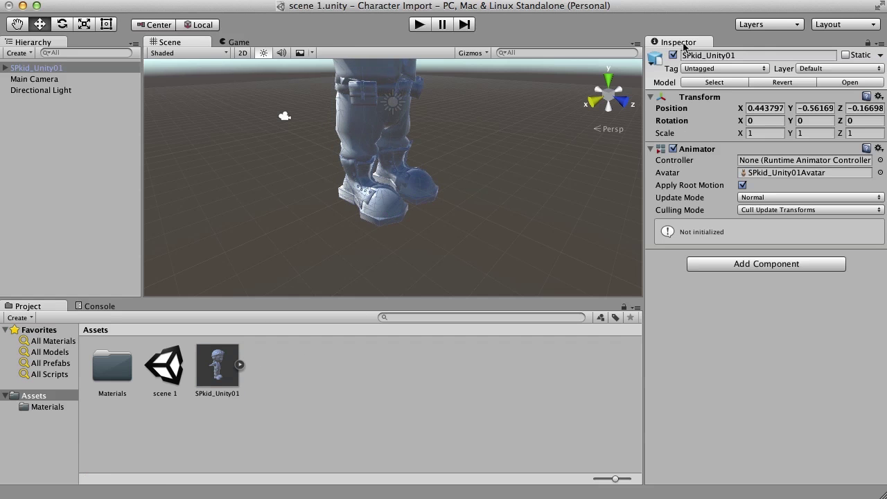
# Set the character's Transform Position to 0, 0, 0 and orbit the view around it.
pyautogui.click(767, 108)
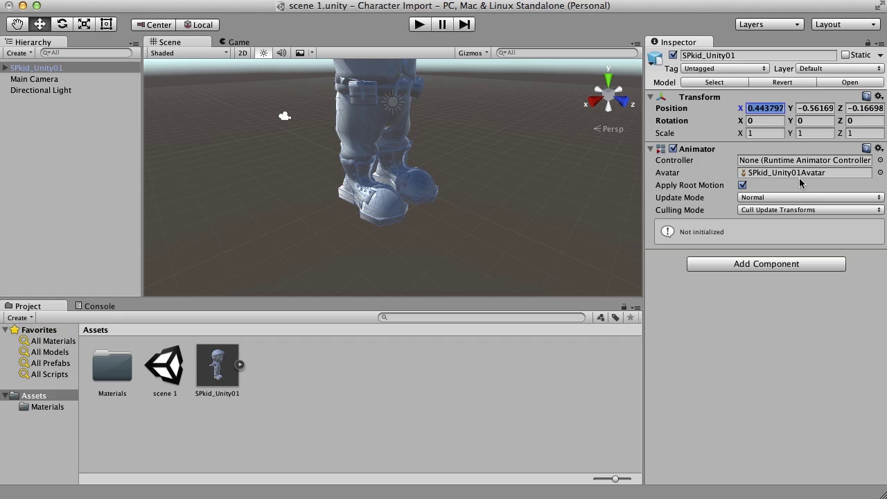
pyautogui.write('0')
pyautogui.press('Tab')
pyautogui.write('0')
pyautogui.press('Tab')
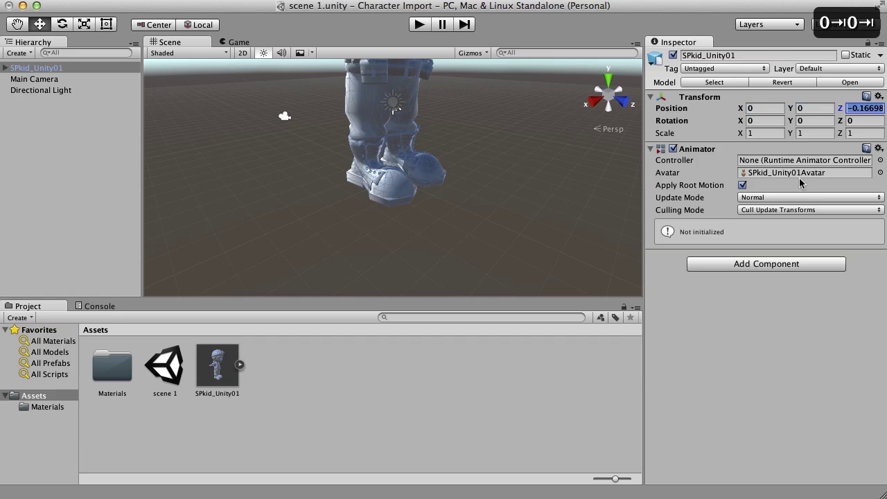
pyautogui.write('0')
pyautogui.press('Return')
pyautogui.scroll(-3, 490, 210)
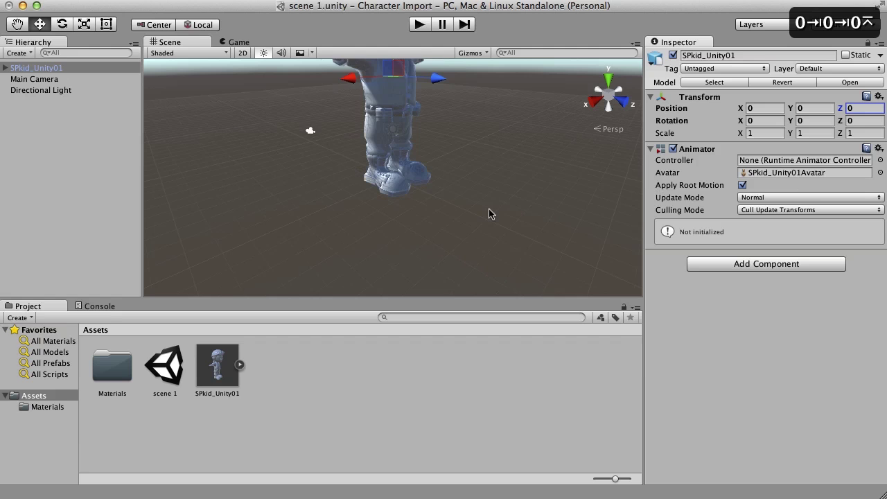
pyautogui.keyDown('alt'); pyautogui.moveTo(492, 198); pyautogui.dragTo(521, 170); pyautogui.keyUp('alt')
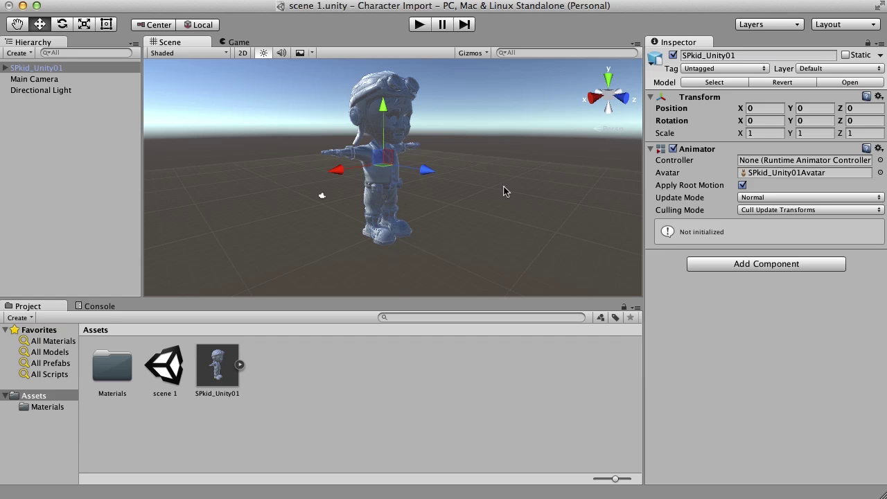
pyautogui.press('alt')
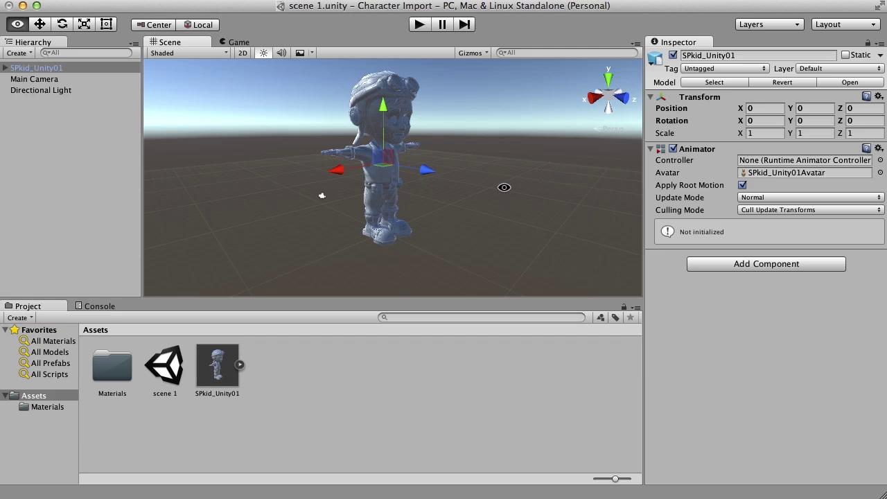
pyautogui.keyDown('alt'); pyautogui.moveTo(503, 187); pyautogui.dragTo(475, 210); pyautogui.keyUp('alt')
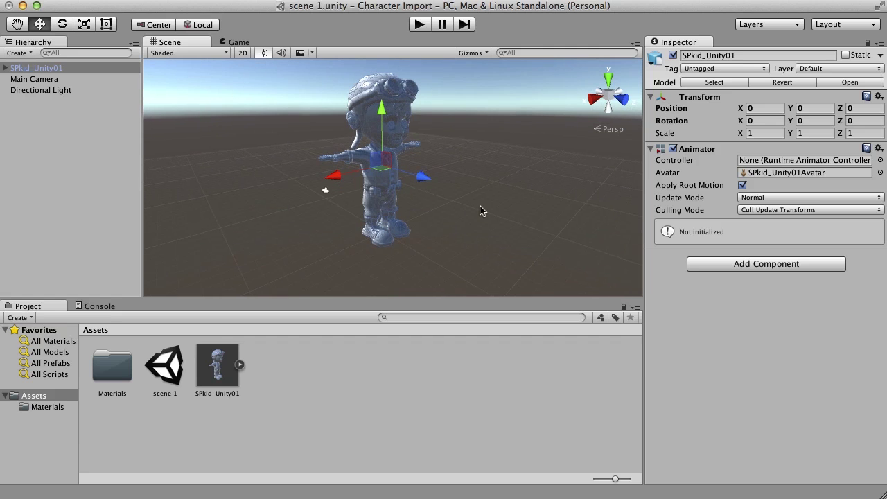
pyautogui.press('alt')
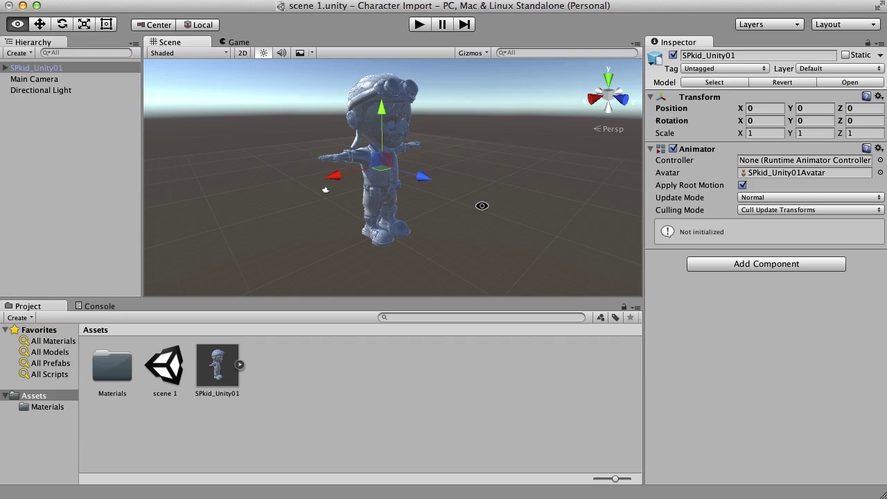
pyautogui.moveTo(481, 205)
pyautogui.keyDown('alt'); pyautogui.mouseDown()
pyautogui.moveTo(481, 257)
pyautogui.moveTo(398, 259)
pyautogui.moveTo(447, 214)
pyautogui.moveTo(490, 211)
pyautogui.mouseUp(); pyautogui.keyUp('alt')
pyautogui.press('w')
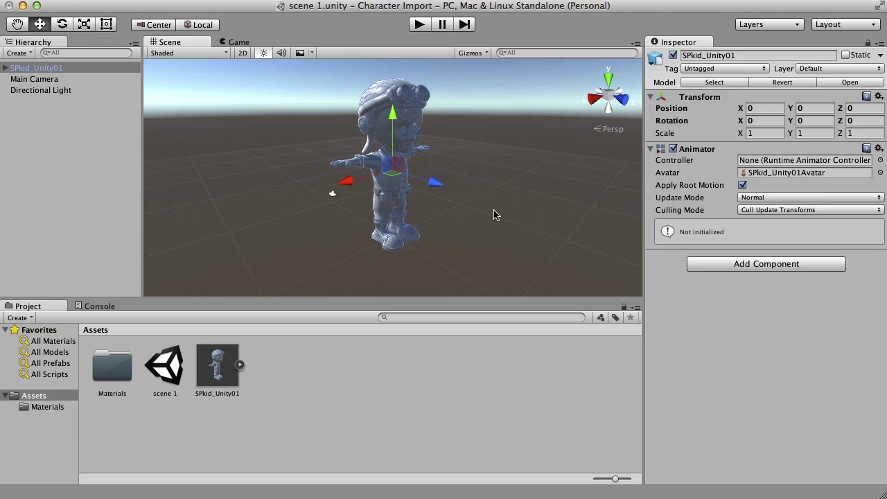
pyautogui.press('alt')
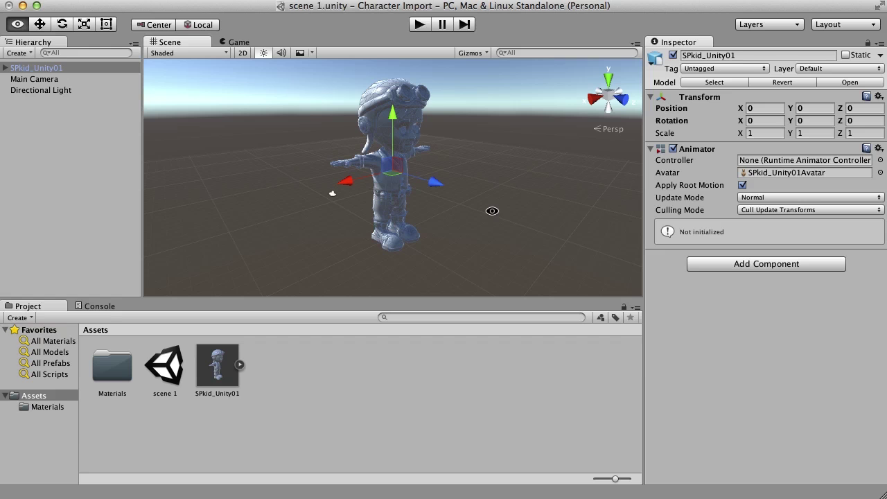
pyautogui.keyDown('alt'); pyautogui.moveTo(489, 211); pyautogui.dragTo(461, 192, button='right'); pyautogui.keyUp('alt')
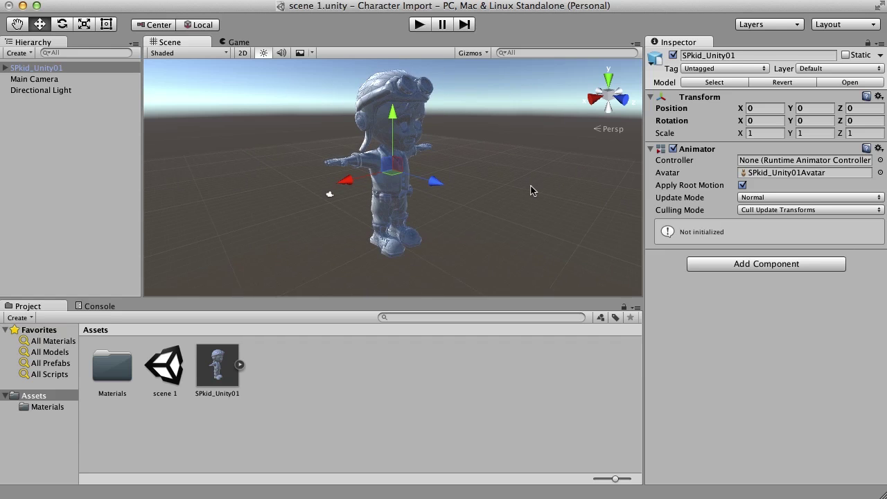
pyautogui.click(420, 25)
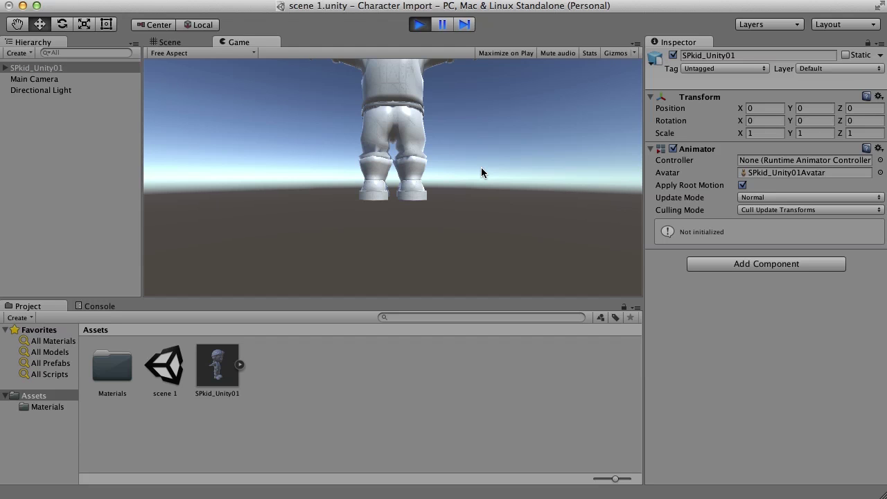
pyautogui.click(419, 26)
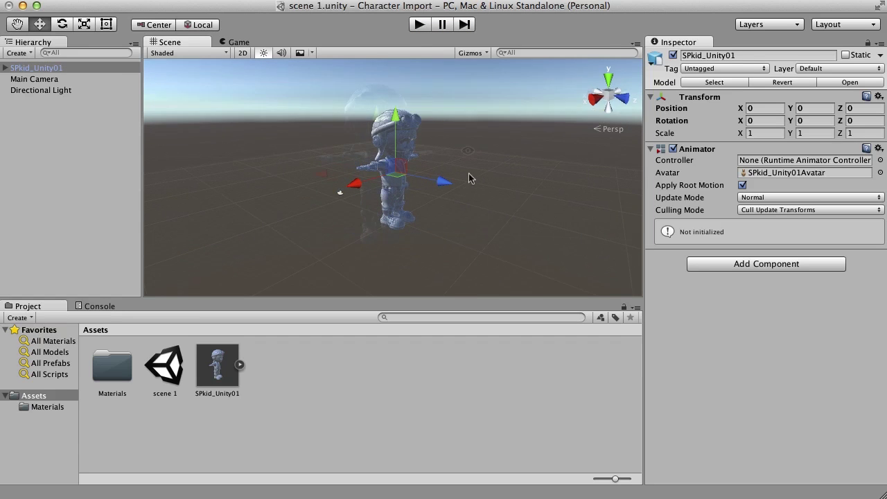
pyautogui.click(48, 81)
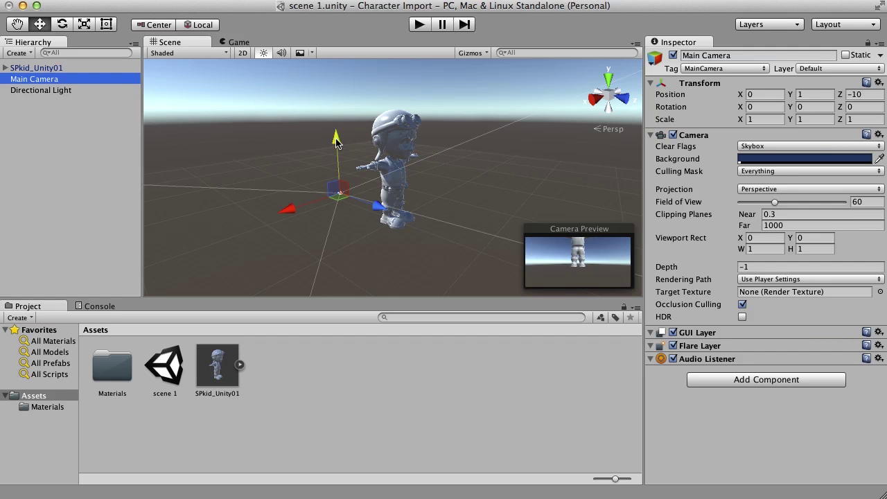
pyautogui.moveTo(335, 140); pyautogui.dragTo(350, 65)
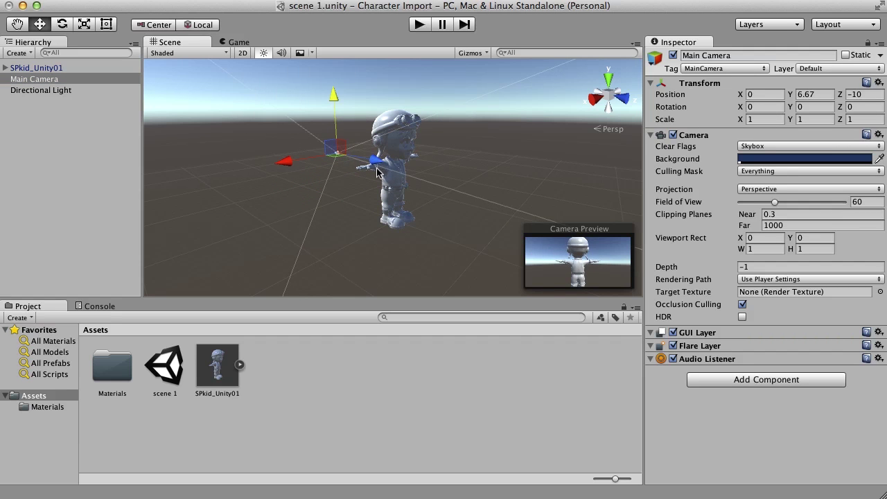
pyautogui.moveTo(378, 173); pyautogui.dragTo(306, 61)
pyautogui.moveTo(337, 122); pyautogui.dragTo(330, 124)
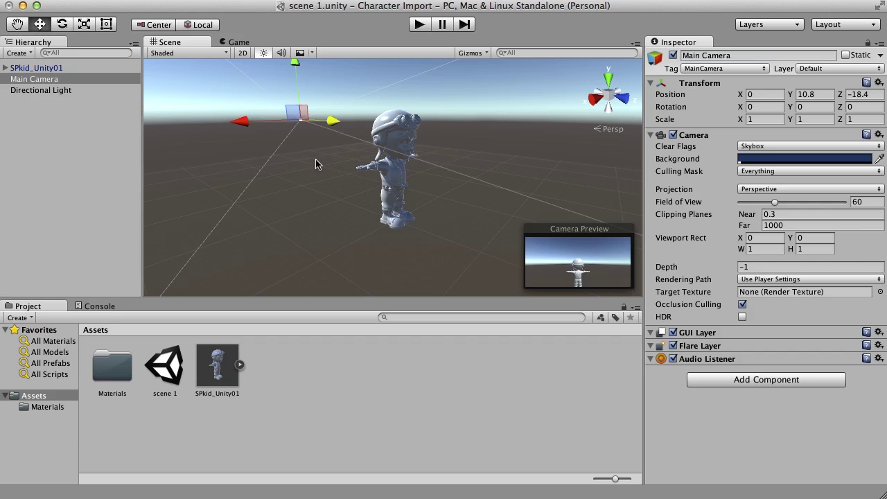
pyautogui.press('e')
pyautogui.moveTo(333, 105); pyautogui.dragTo(319, 69)
pyautogui.press('w')
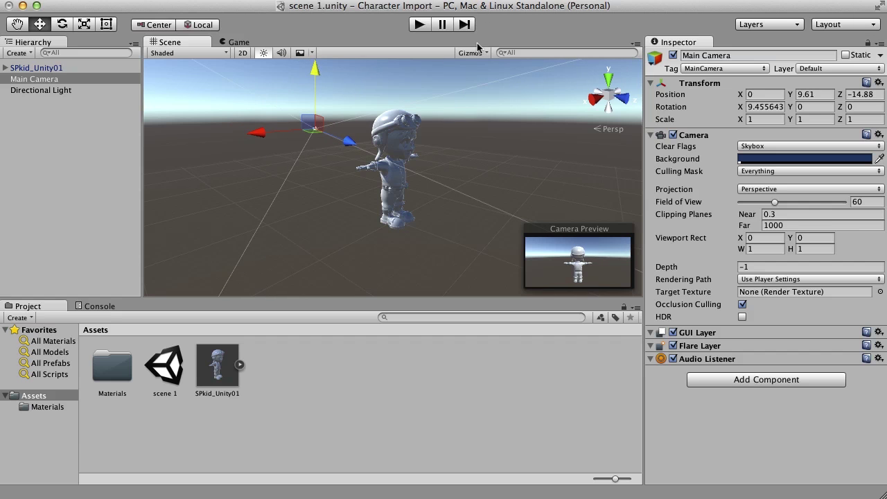
pyautogui.click(420, 25)
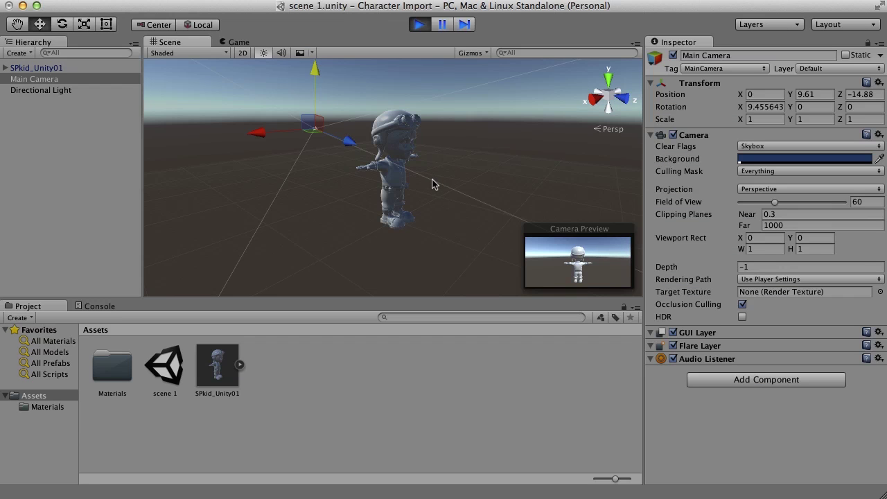
pyautogui.press('super+p')
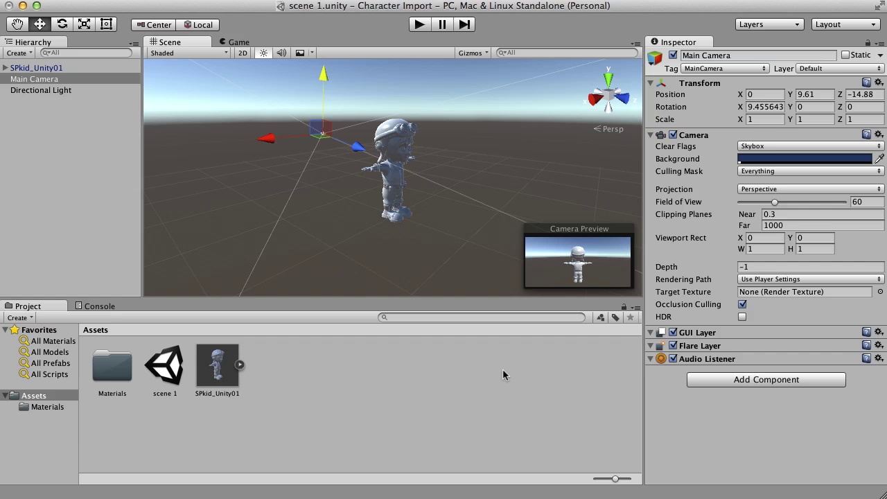
# Expand and collapse the SPkid_Unity01 asset, then select the character in the Hierarchy.
pyautogui.click(239, 367)
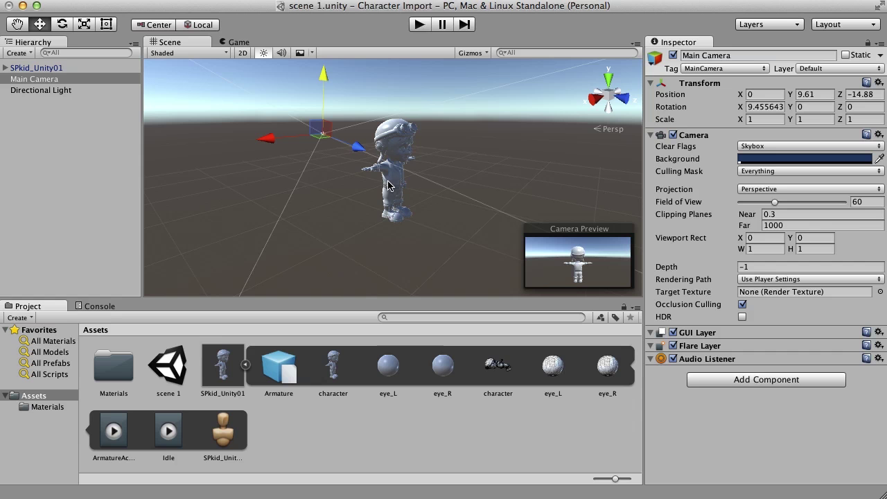
pyautogui.click(245, 365)
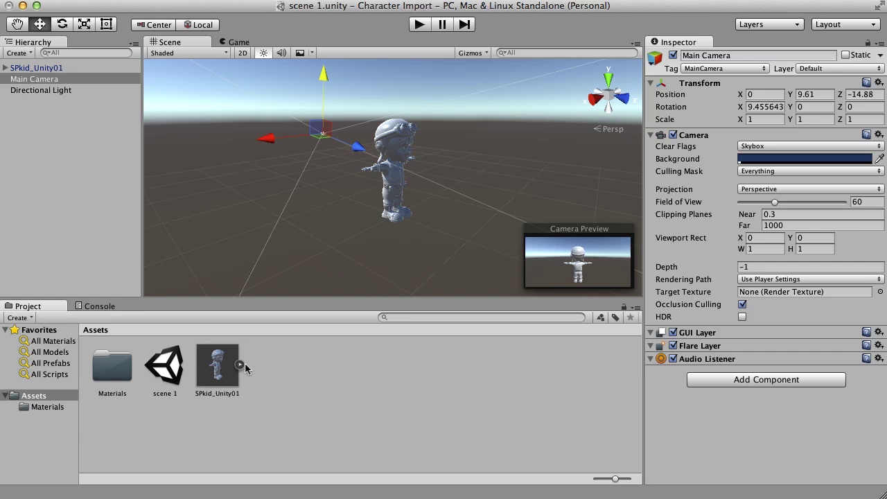
pyautogui.click(43, 69)
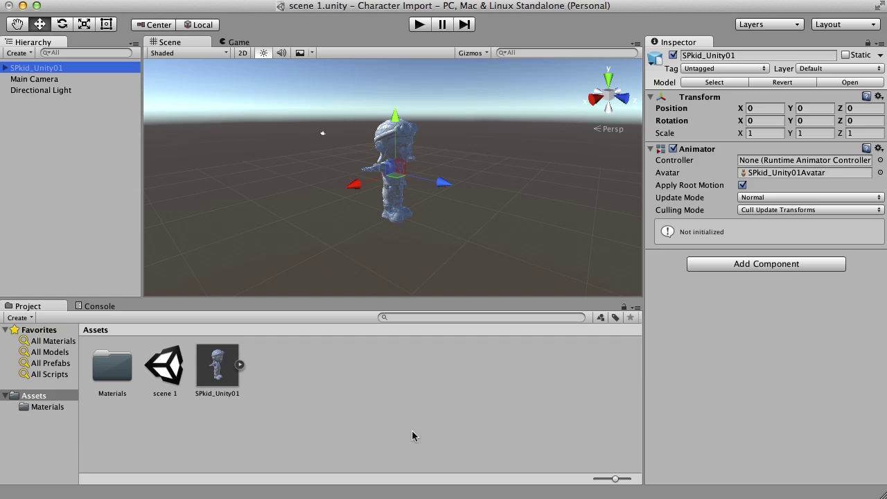
# Create a new Animator Controller in the Assets folder named PlayerController.
pyautogui.rightClick(327, 366)
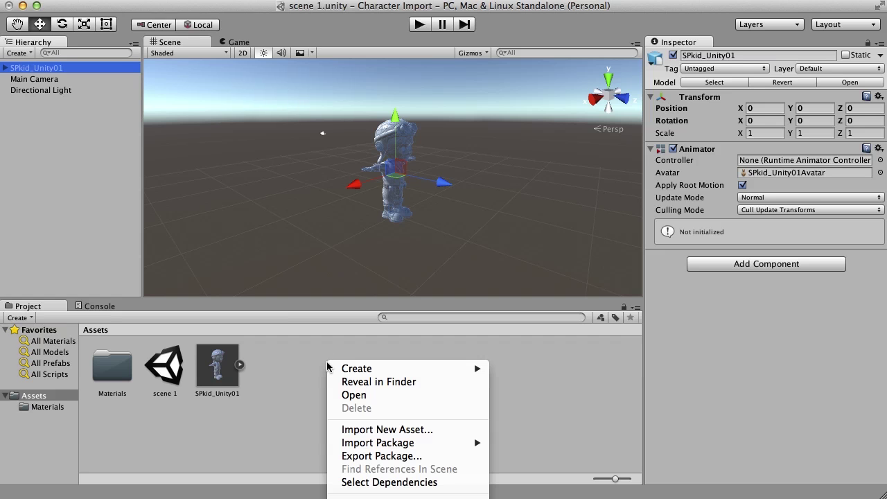
pyautogui.moveTo(366, 368)
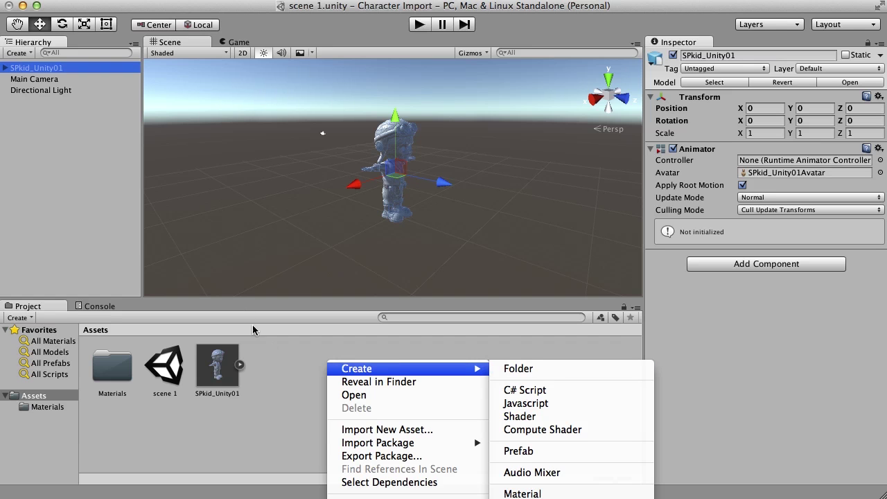
pyautogui.click(281, 367)
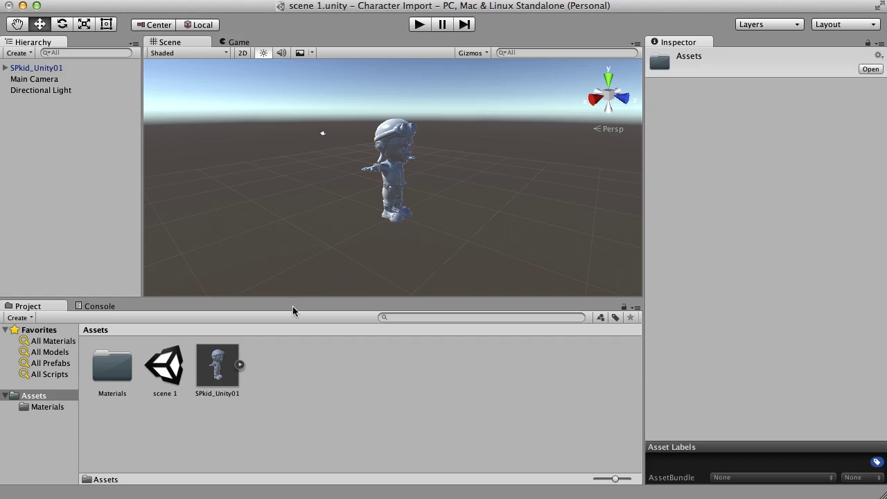
pyautogui.moveTo(293, 303); pyautogui.dragTo(310, 131)
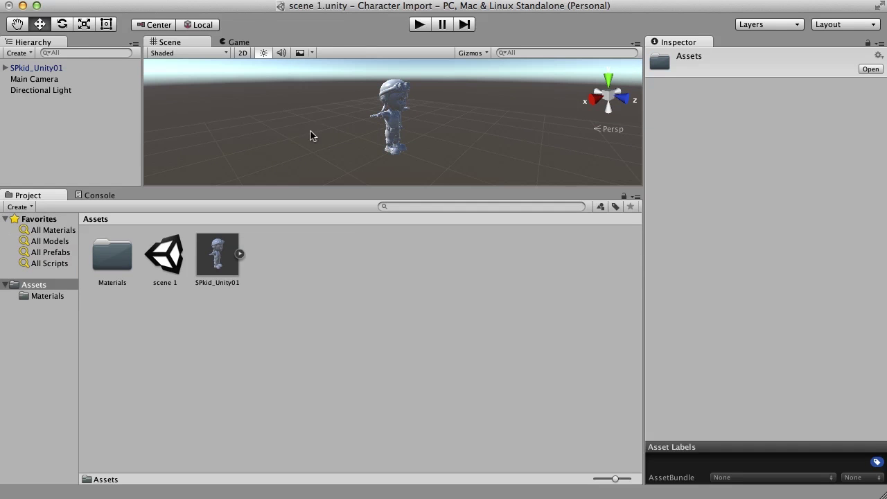
pyautogui.rightClick(335, 227)
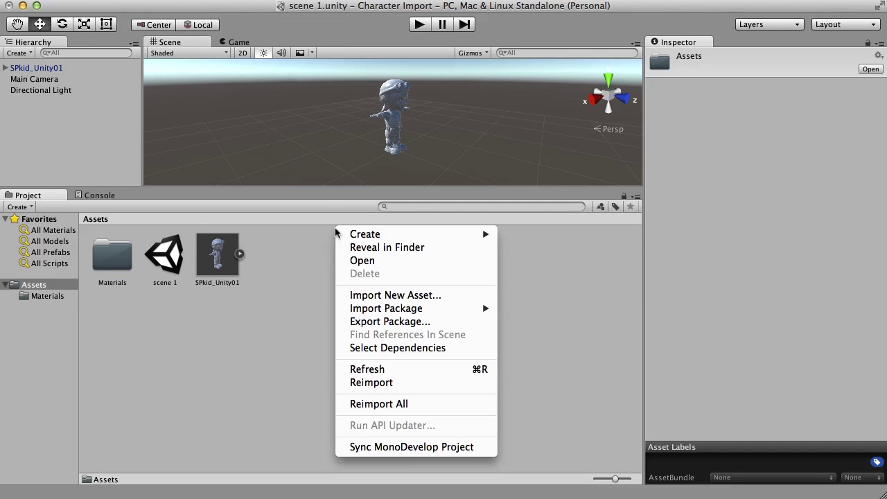
pyautogui.moveTo(372, 236)
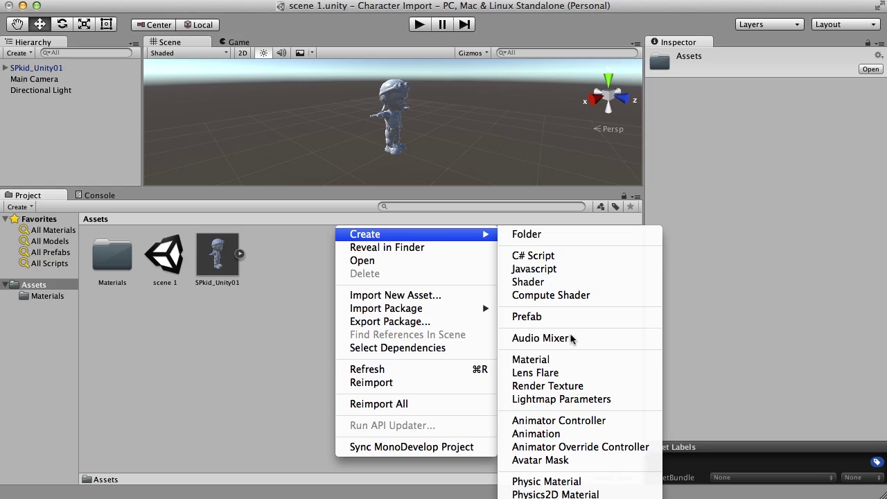
pyautogui.click(612, 421)
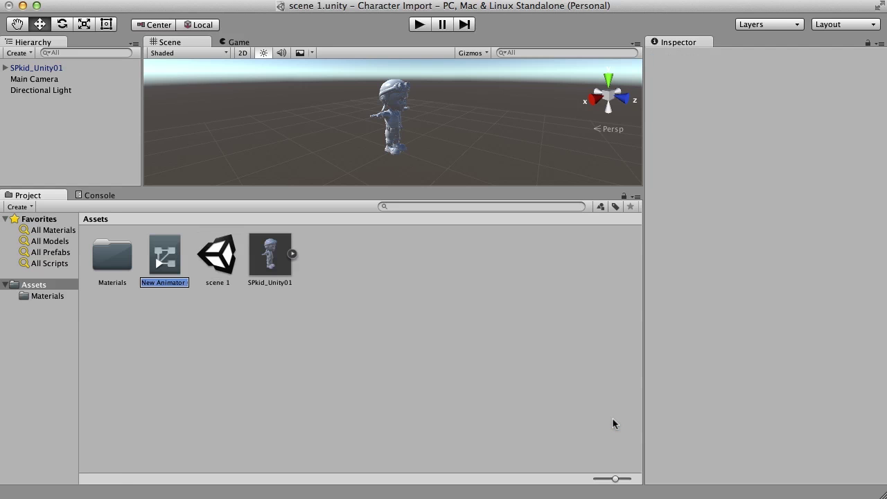
pyautogui.moveTo(351, 189); pyautogui.dragTo(345, 306)
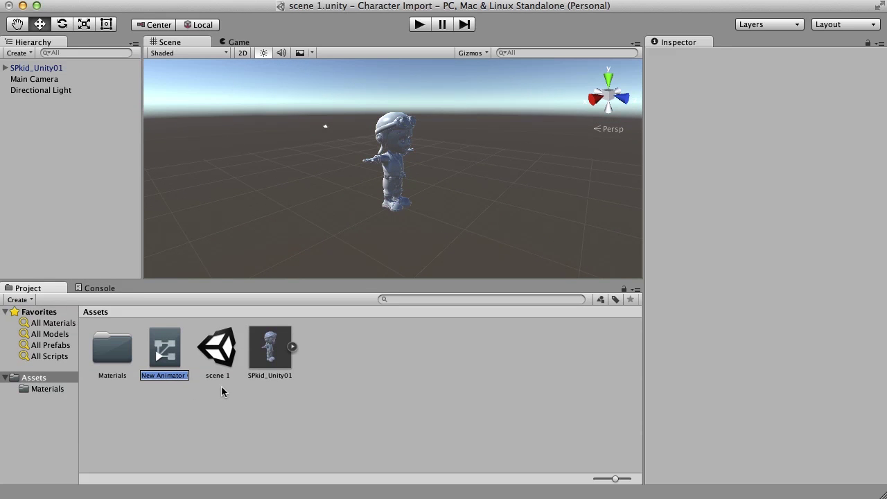
pyautogui.write('Pl')
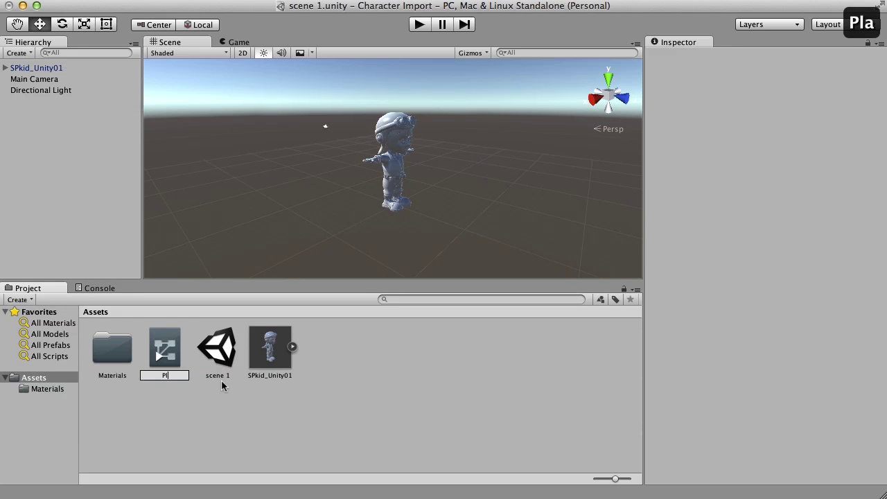
pyautogui.write('ayerController')
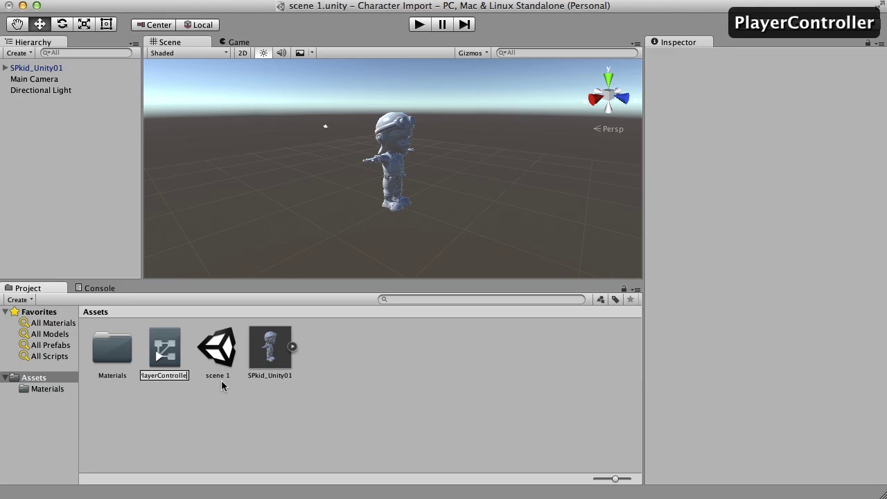
pyautogui.press('Return')
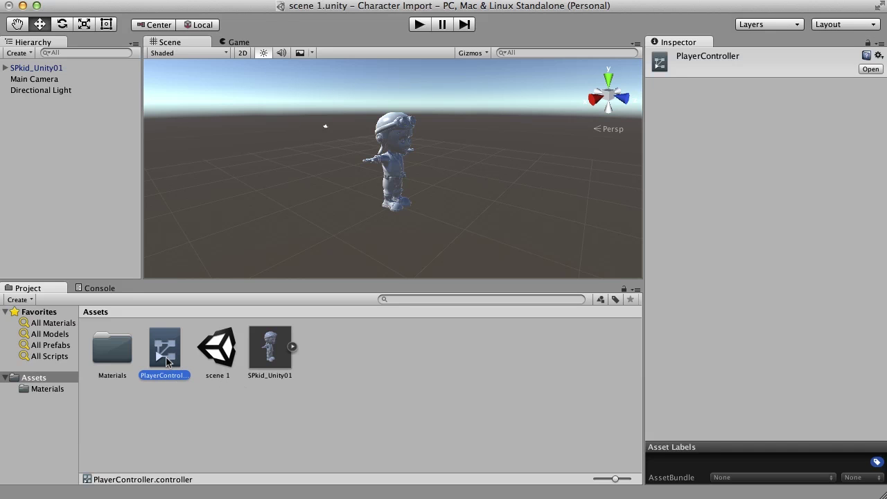
# Assign PlayerController as SPkid_Unity01's animator controller and open the Animator window.
pyautogui.click(38, 68)
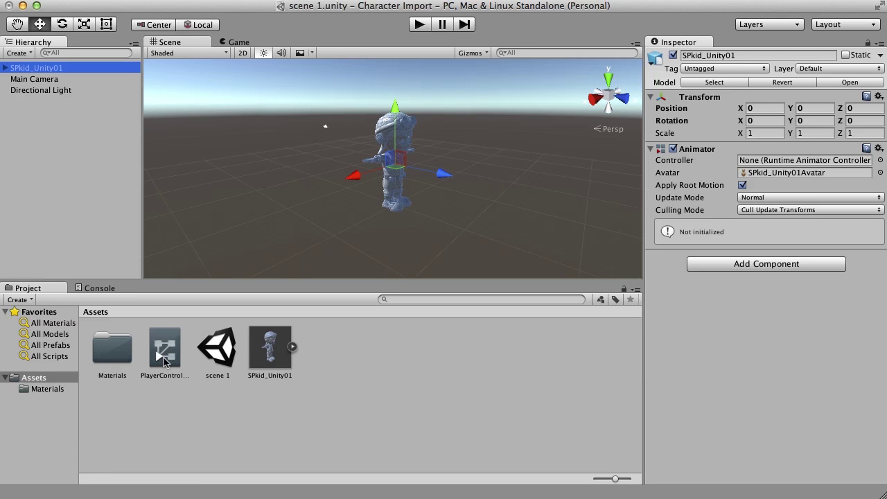
pyautogui.moveTo(164, 361); pyautogui.dragTo(765, 162)
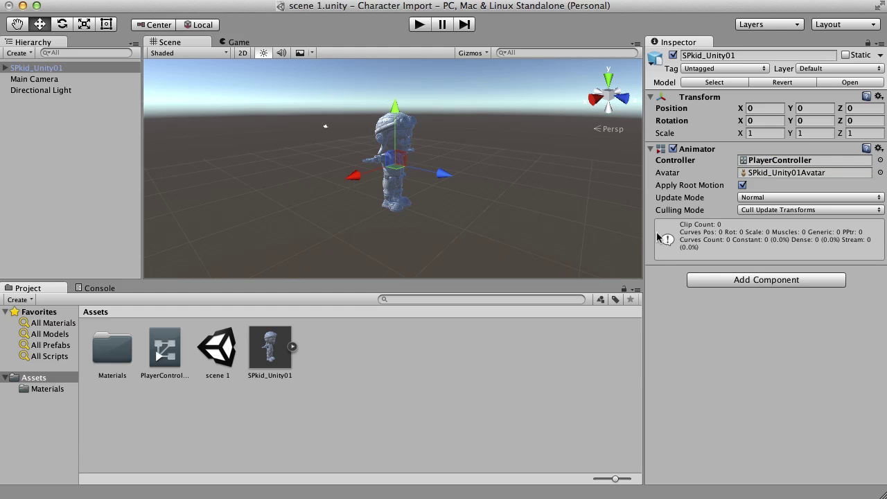
pyautogui.click(337, 0)
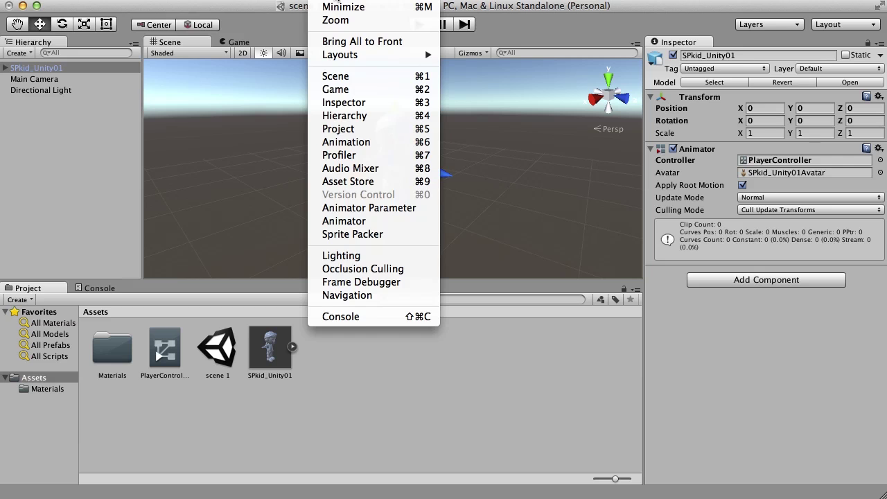
pyautogui.click(378, 222)
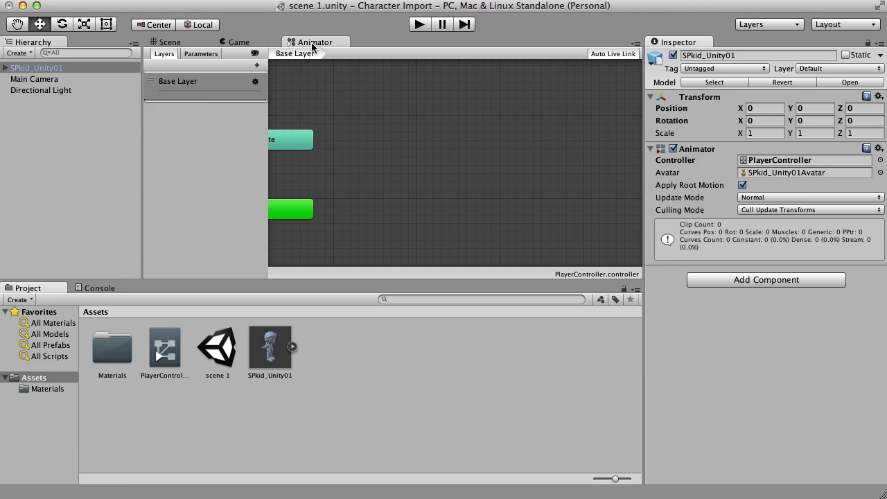
pyautogui.moveTo(270, 131); pyautogui.dragTo(218, 136)
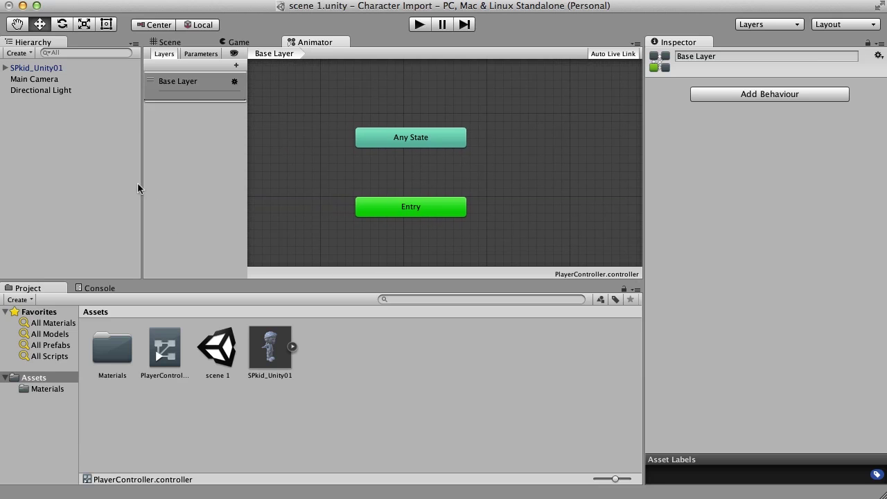
pyautogui.moveTo(141, 183); pyautogui.dragTo(138, 183)
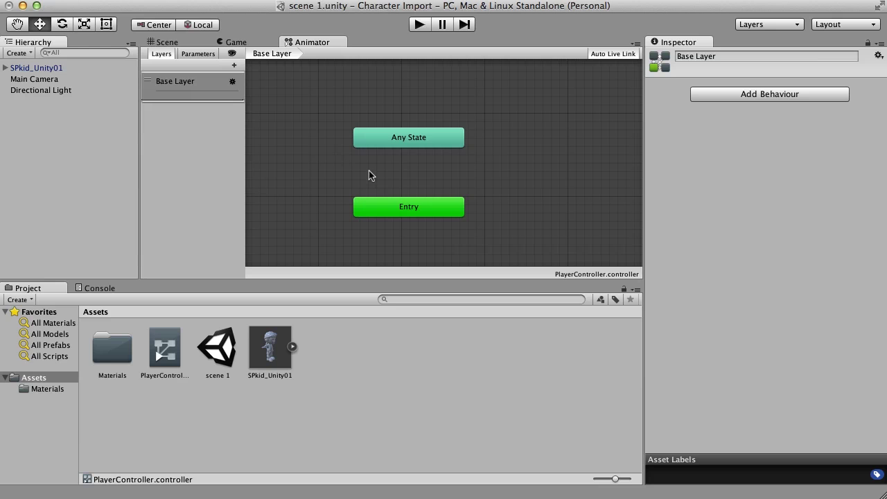
# Add the SPkid_Unity01 model's Idle clip to the graph as the default state.
pyautogui.scroll(-5, 499, 185)
pyautogui.scroll(7, 501, 182)
pyautogui.scroll(-2, 501, 181)
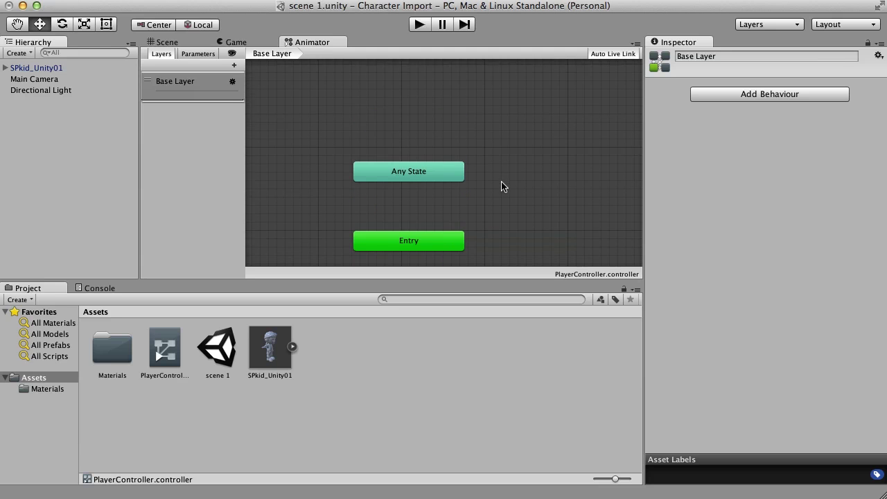
pyautogui.scroll(-3, 520, 180)
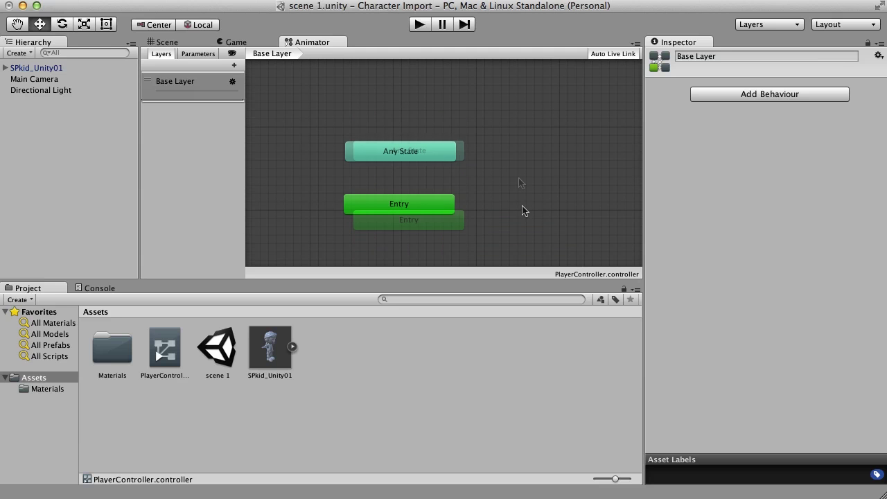
pyautogui.click(292, 347)
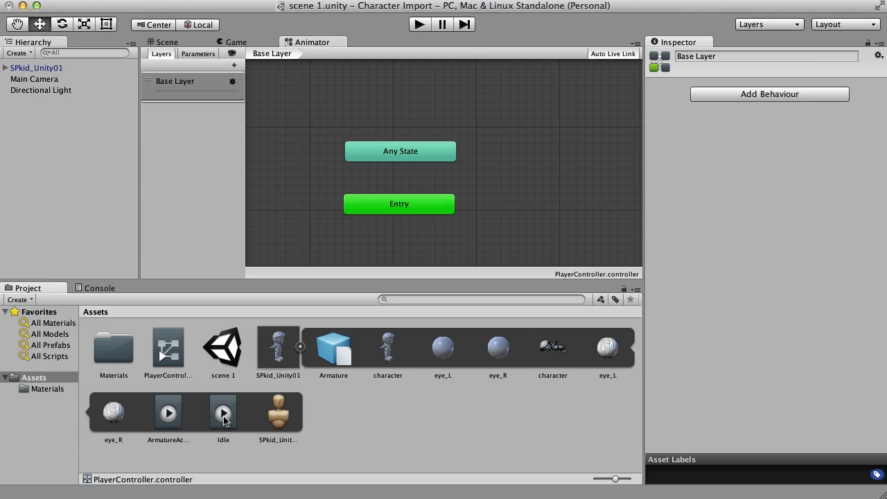
pyautogui.moveTo(223, 420); pyautogui.dragTo(516, 176)
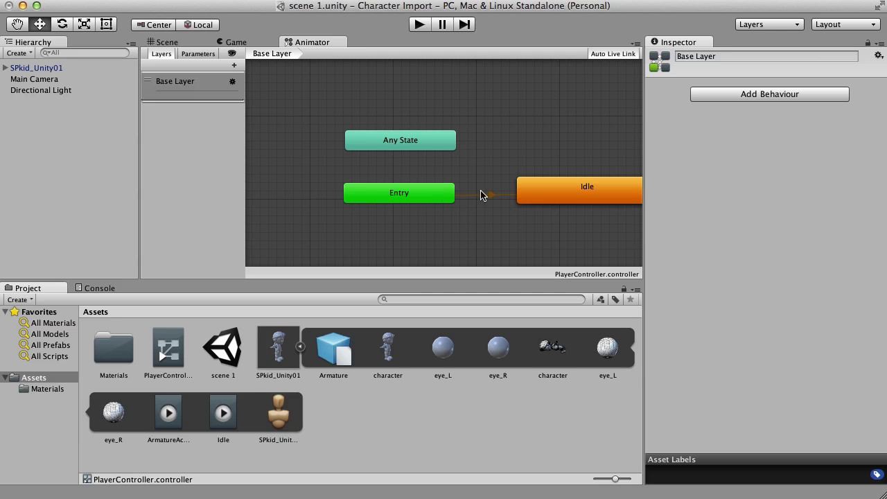
pyautogui.moveTo(534, 203); pyautogui.dragTo(445, 206, button='middle')
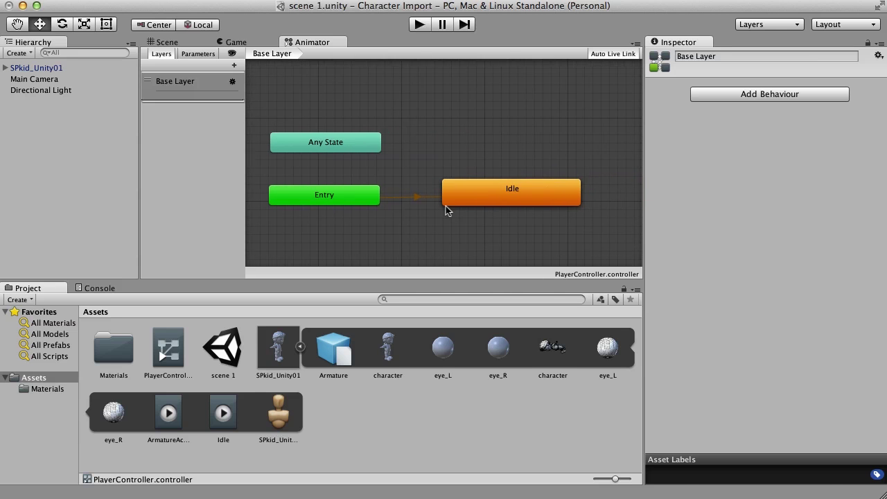
pyautogui.click(513, 193)
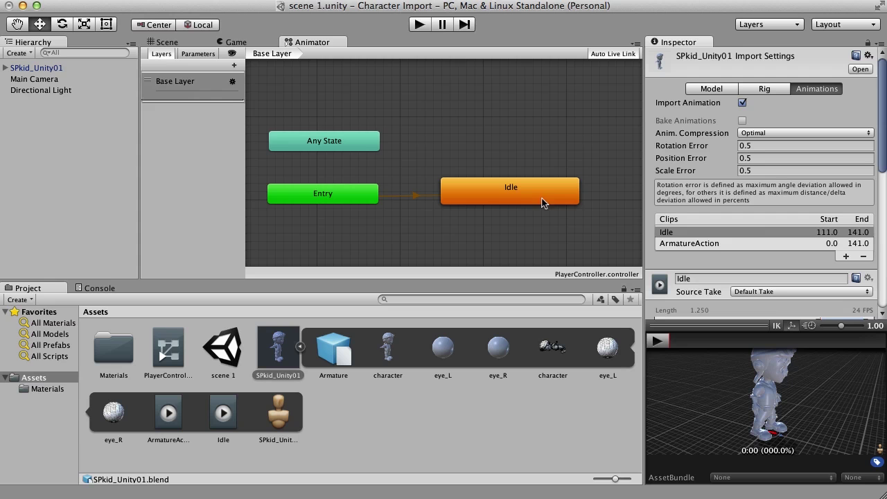
# Play-test the idle animation, stop play mode, and collapse the SPkid_Unity01 model asset.
pyautogui.click(170, 42)
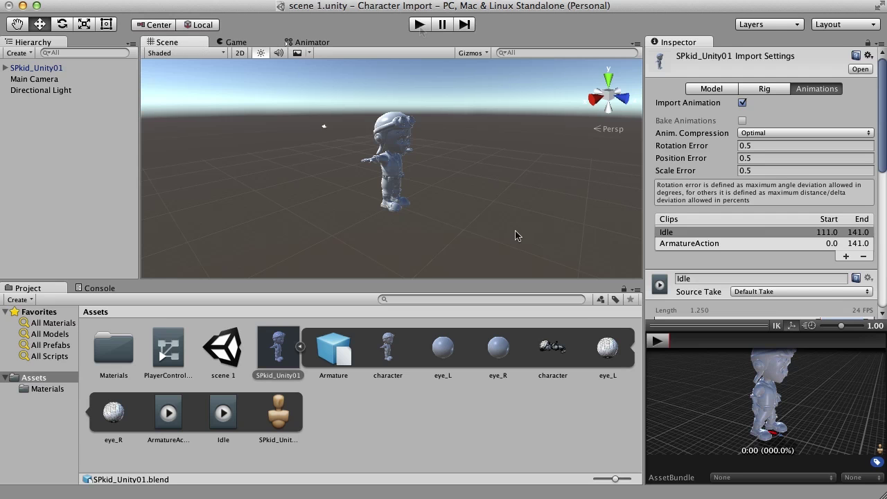
pyautogui.click(419, 25)
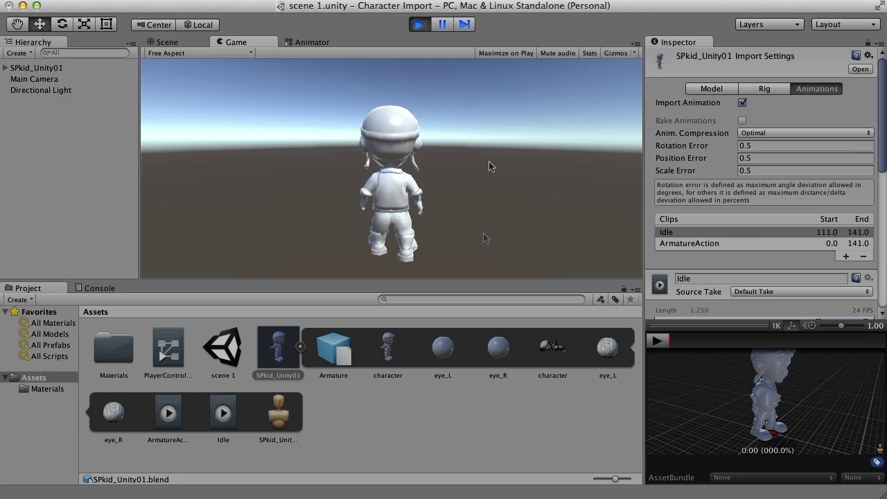
pyautogui.click(420, 25)
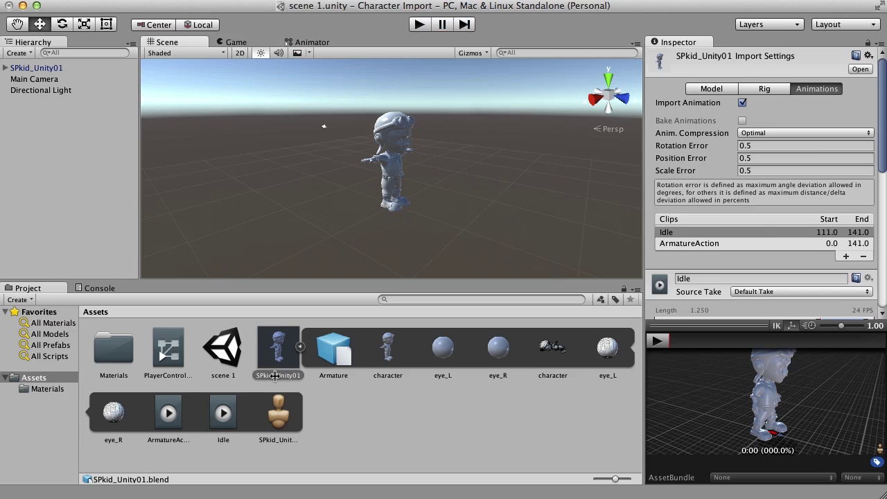
pyautogui.click(300, 346)
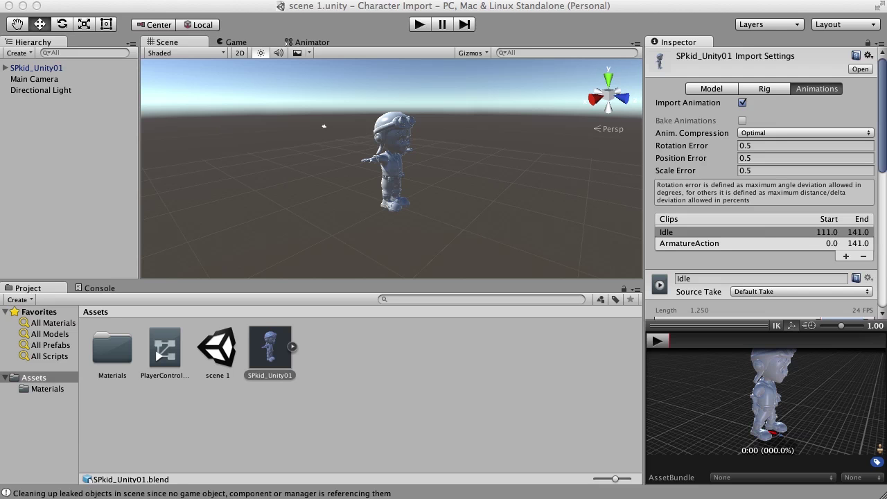
# Import SPkid_COL.png, SPkid_NOR.png, SPkid_SPECv2.png and eyes_COL.png from the texture painting folder.
pyautogui.moveTo(568, 496)
pyautogui.mouseDown()
pyautogui.moveTo(571, 320)
pyautogui.moveTo(640, 96)
pyautogui.moveTo(754, 53)
pyautogui.mouseUp()
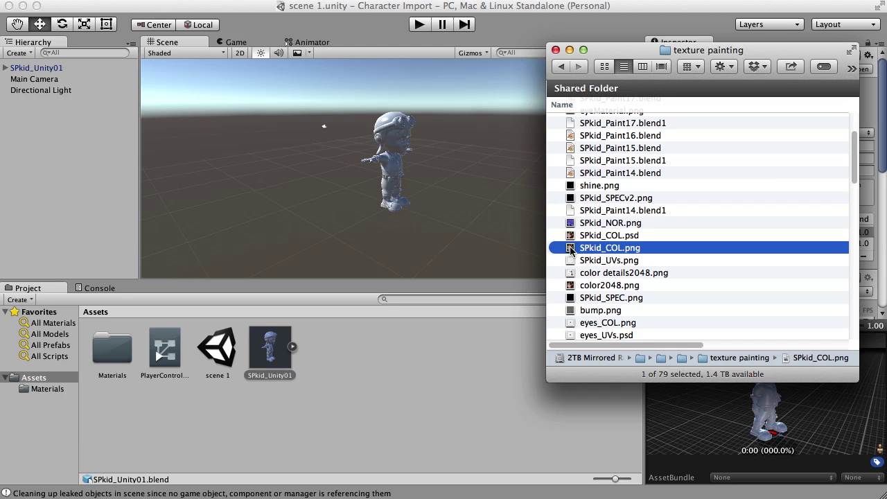
pyautogui.moveTo(571, 252); pyautogui.dragTo(375, 377)
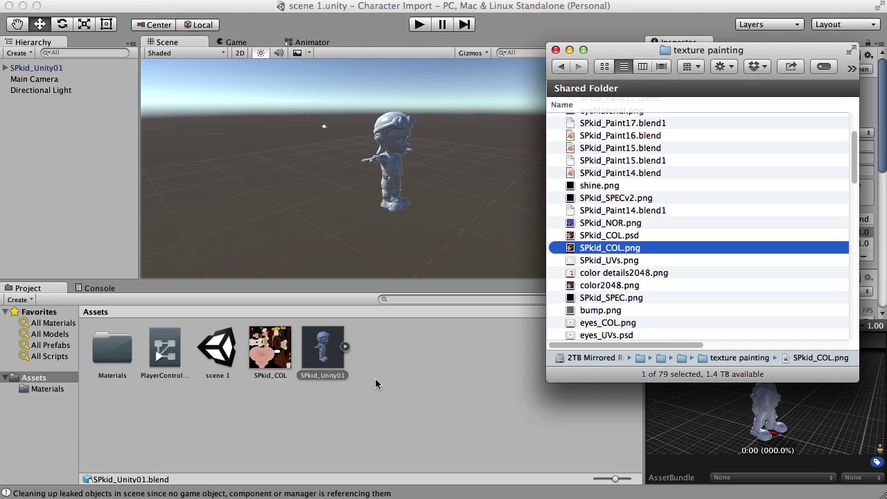
pyautogui.click(573, 223)
pyautogui.moveTo(573, 223); pyautogui.dragTo(568, 389)
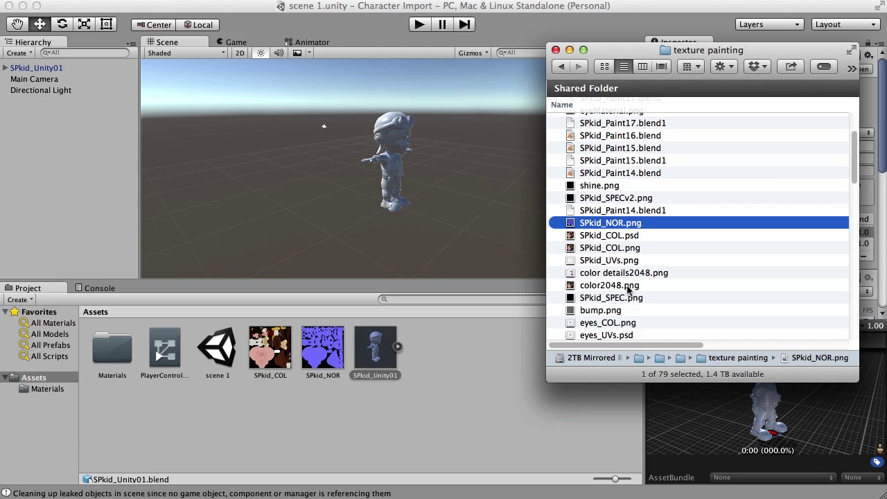
pyautogui.click(570, 199)
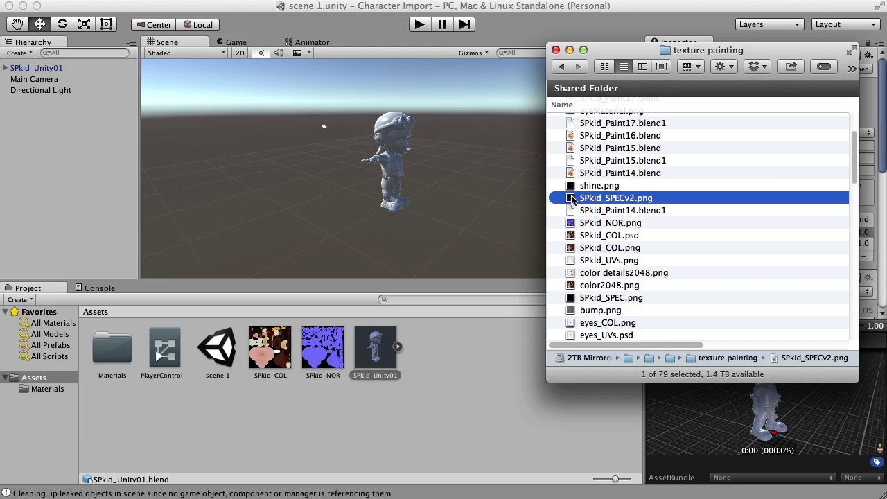
pyautogui.moveTo(575, 198); pyautogui.dragTo(439, 376)
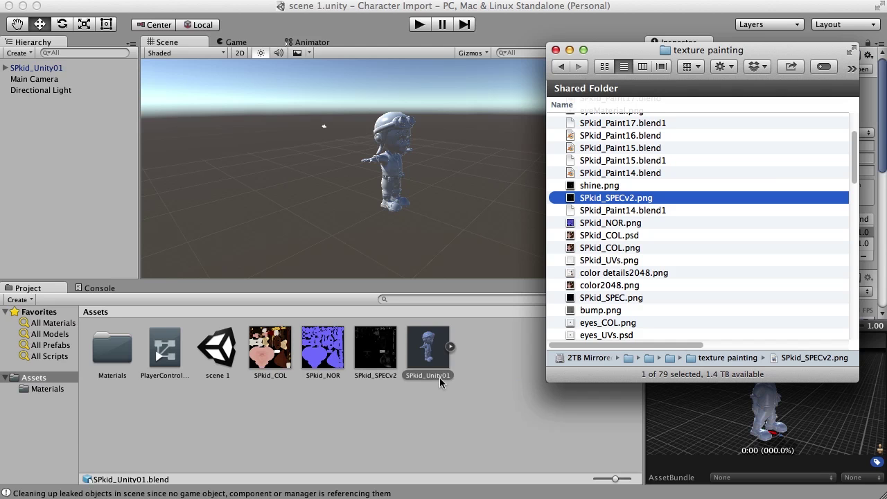
pyautogui.click(699, 322)
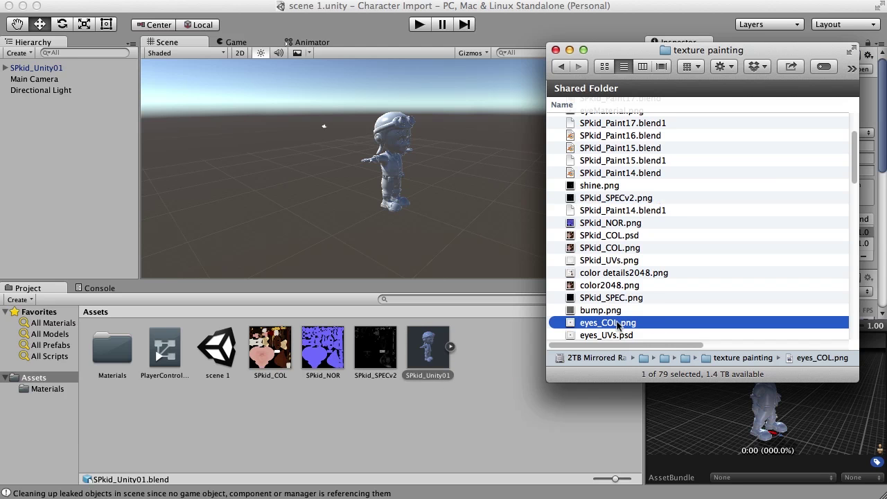
pyautogui.moveTo(570, 324); pyautogui.dragTo(465, 419)
pyautogui.press('super+h')
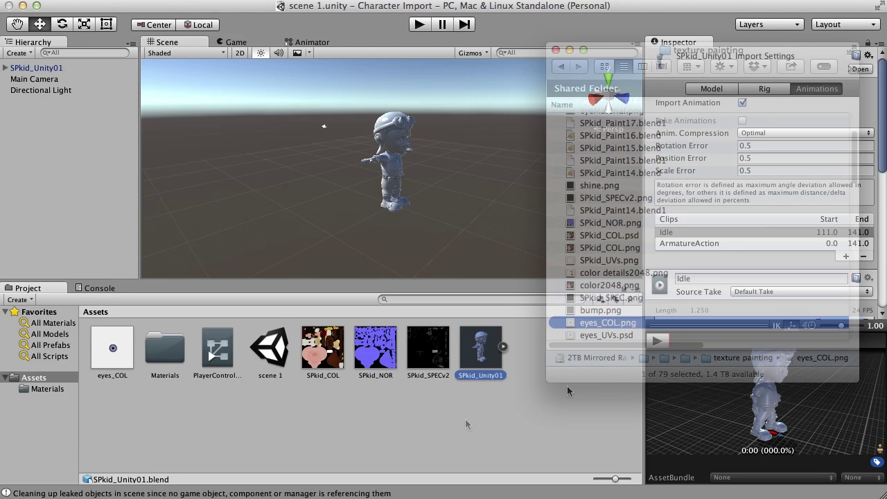
# Switch the body mesh's SPkid_NOR material to the Standard (Specular setup) shader.
pyautogui.click(38, 68)
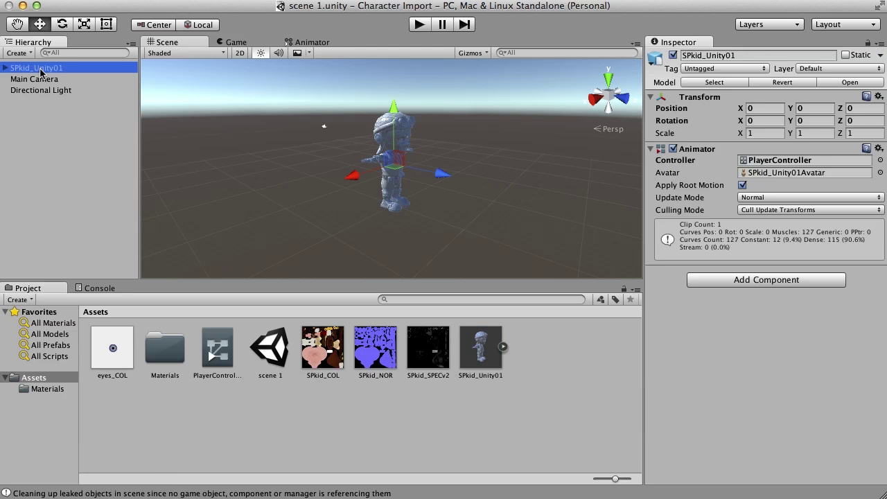
pyautogui.click(6, 68)
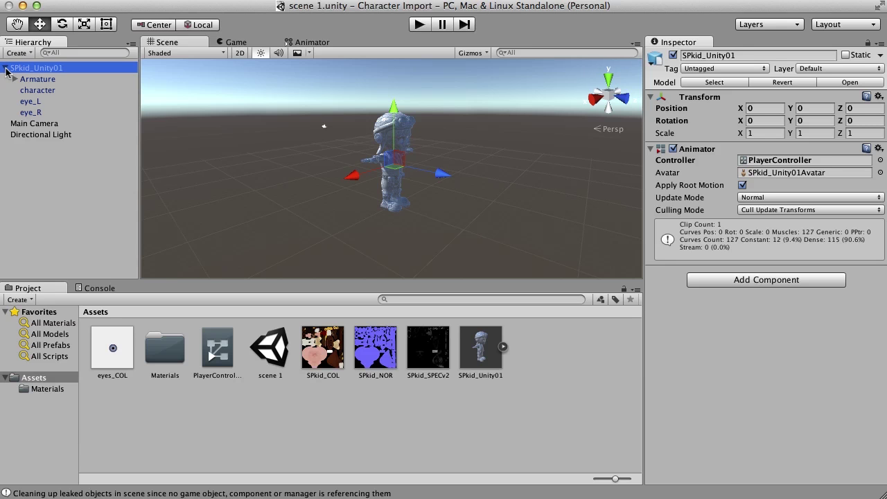
pyautogui.click(50, 91)
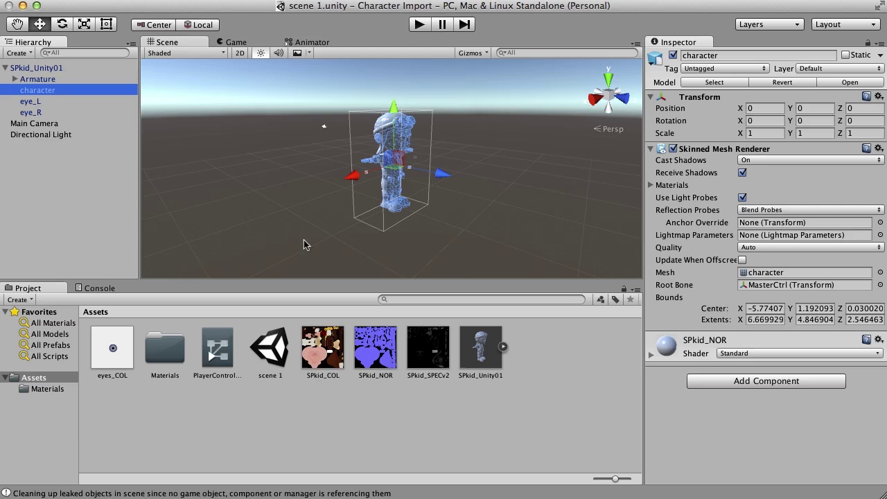
pyautogui.click(714, 363)
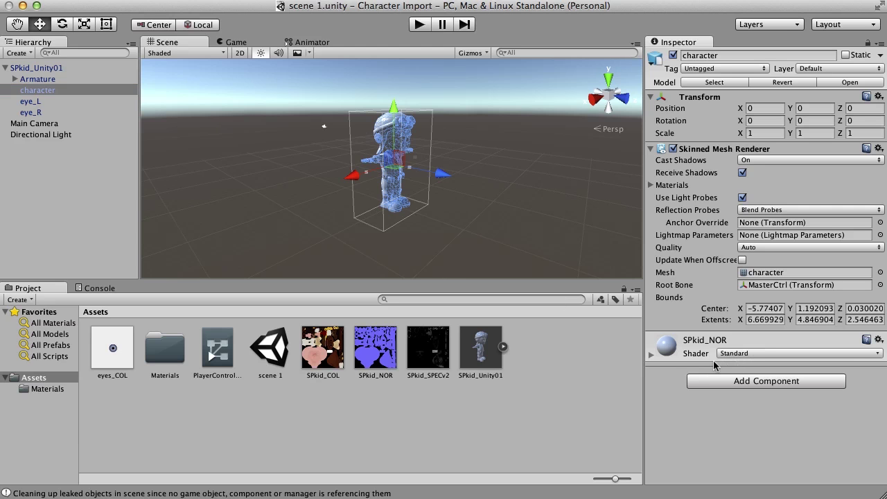
pyautogui.click(650, 354)
pyautogui.moveTo(884, 228); pyautogui.dragTo(872, 379)
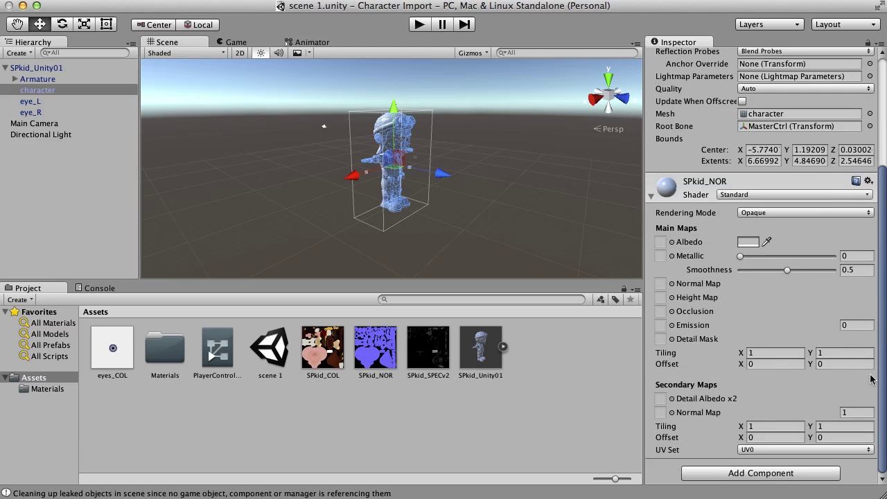
pyautogui.click(826, 196)
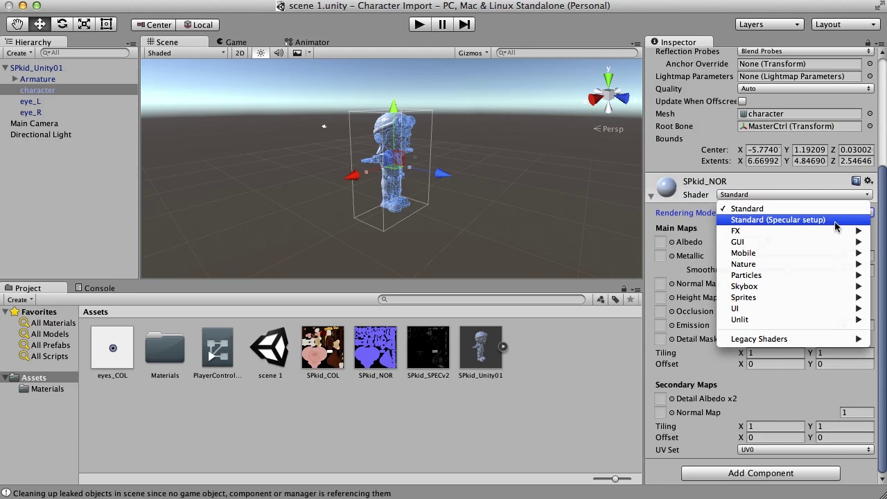
pyautogui.click(836, 220)
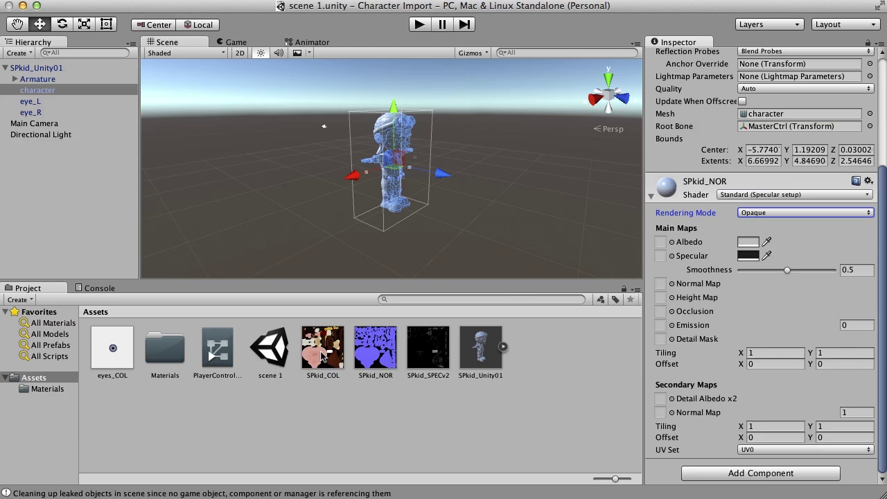
# Assign SPkid_COL albedo, SPkid_NOR normal map and SPkid_SPECv2 specular, marking SPkid_NOR as a normal map.
pyautogui.moveTo(322, 355); pyautogui.dragTo(660, 243)
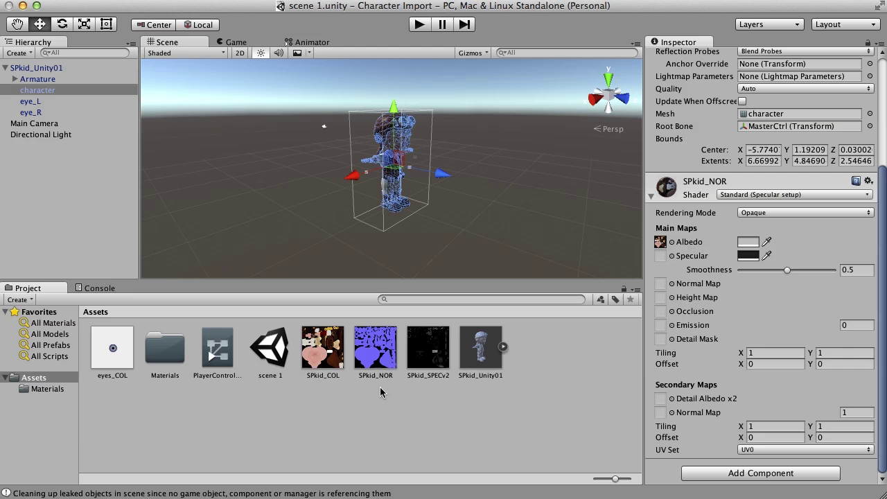
pyautogui.click(378, 357)
pyautogui.moveTo(377, 357); pyautogui.dragTo(662, 286)
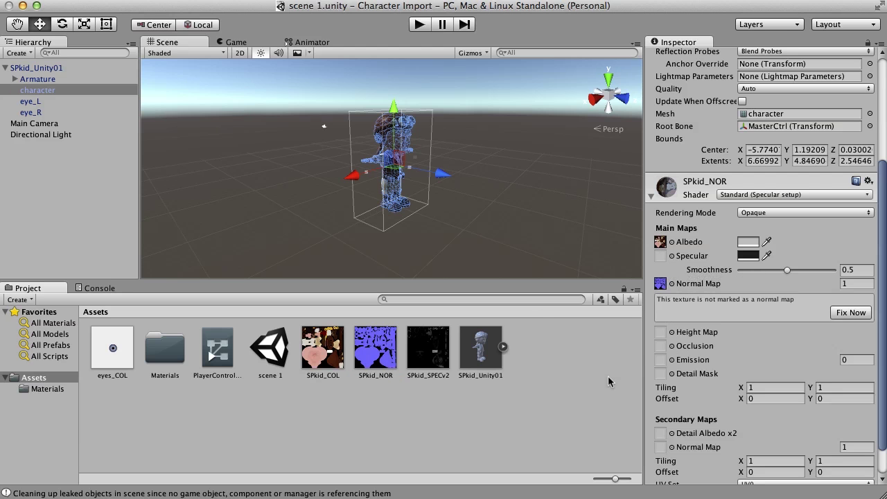
pyautogui.moveTo(435, 358); pyautogui.dragTo(661, 262)
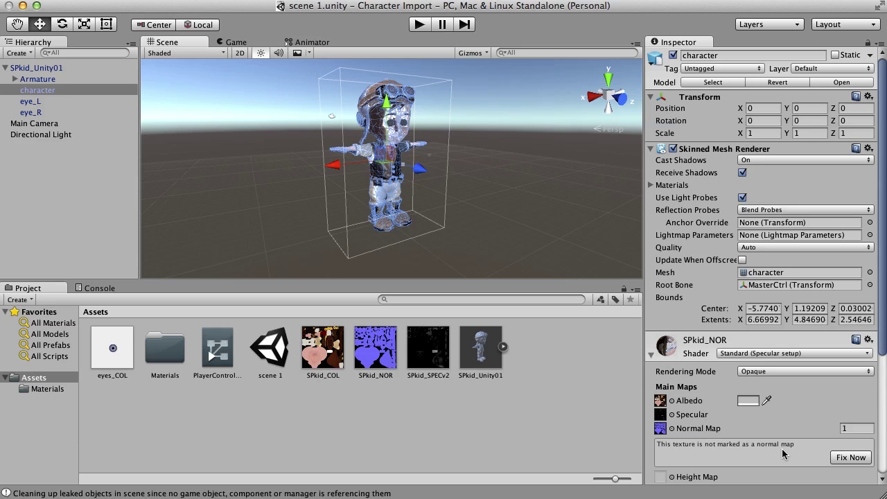
pyautogui.click(849, 458)
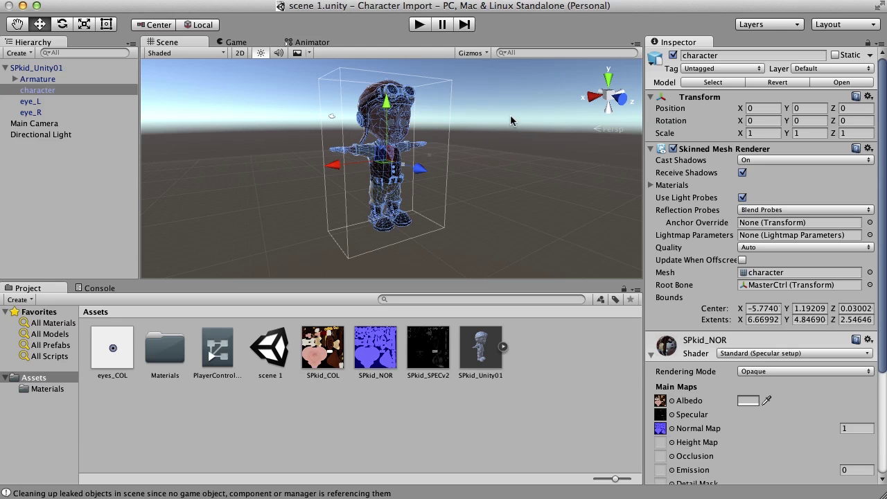
pyautogui.click(477, 185)
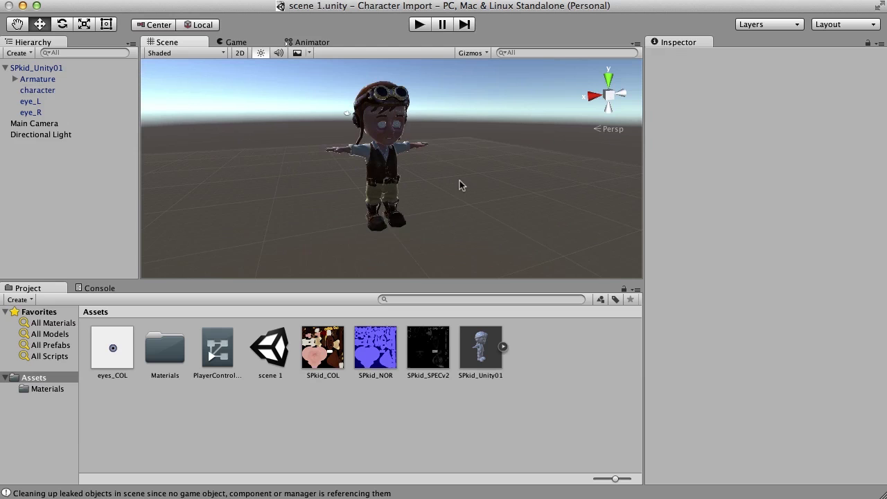
# Set eyes_COL as the albedo texture of eye_L's eyeL_material.
pyautogui.scroll(3, 460, 180)
pyautogui.keyDown('alt'); pyautogui.moveTo(464, 172); pyautogui.dragTo(388, 201); pyautogui.keyUp('alt')
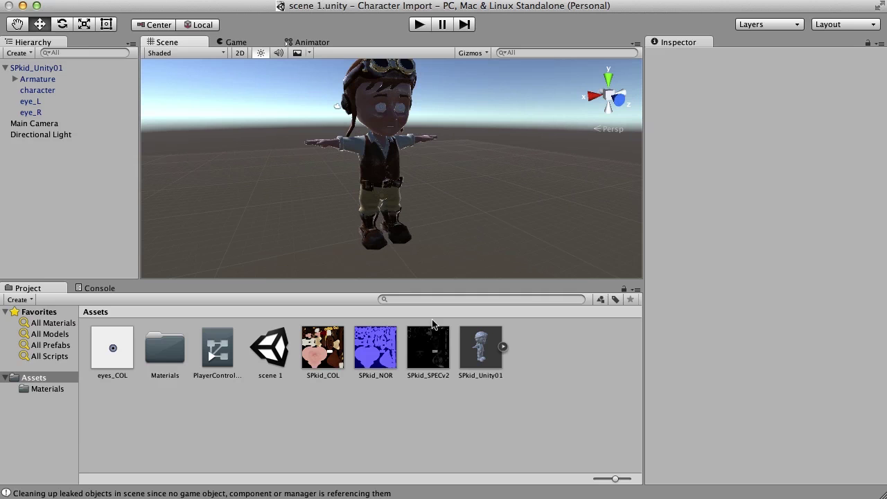
pyautogui.click(400, 108)
pyautogui.click(401, 109)
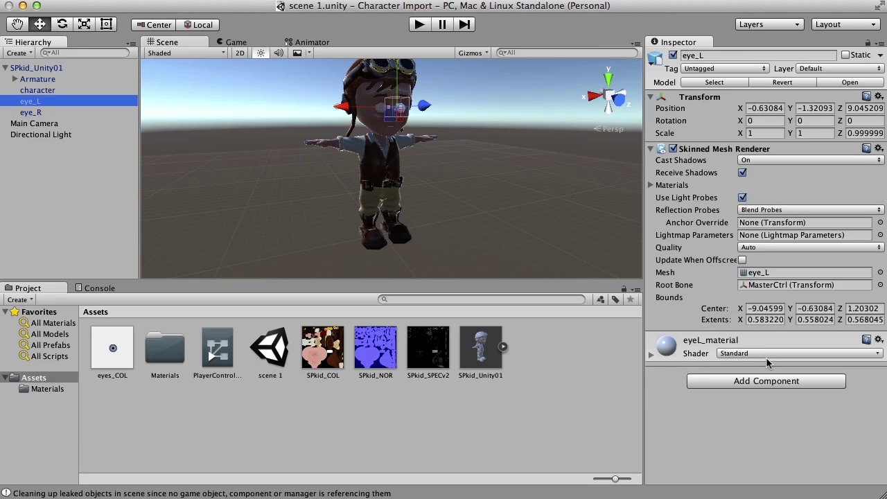
pyautogui.click(651, 355)
pyautogui.scroll(-5, 785, 357)
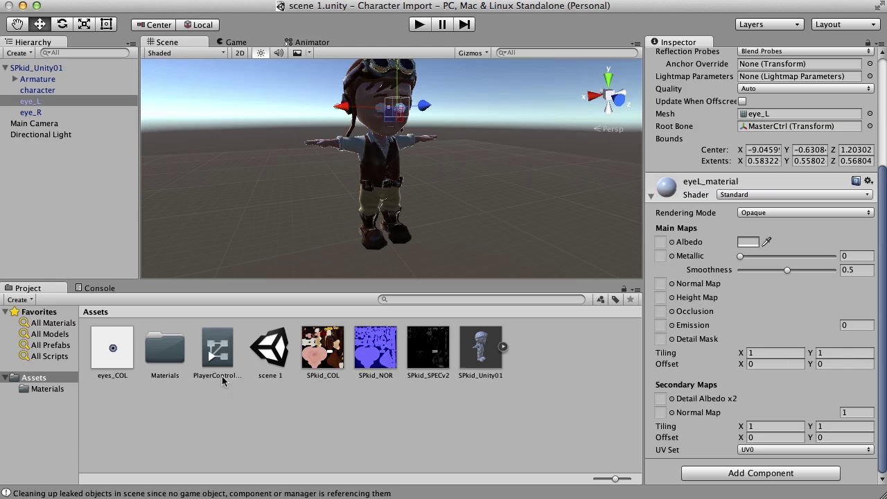
pyautogui.moveTo(113, 355); pyautogui.dragTo(660, 242)
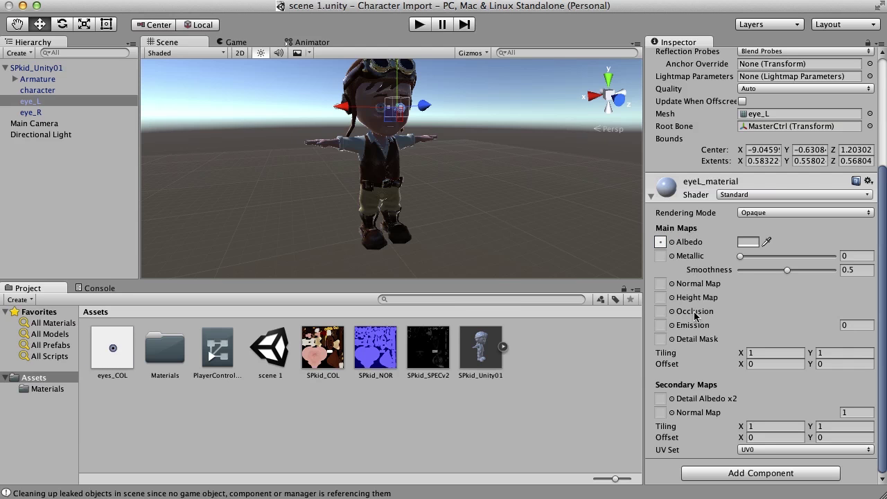
# Check eye_R shares the material, then start play mode to preview the character.
pyautogui.click(32, 114)
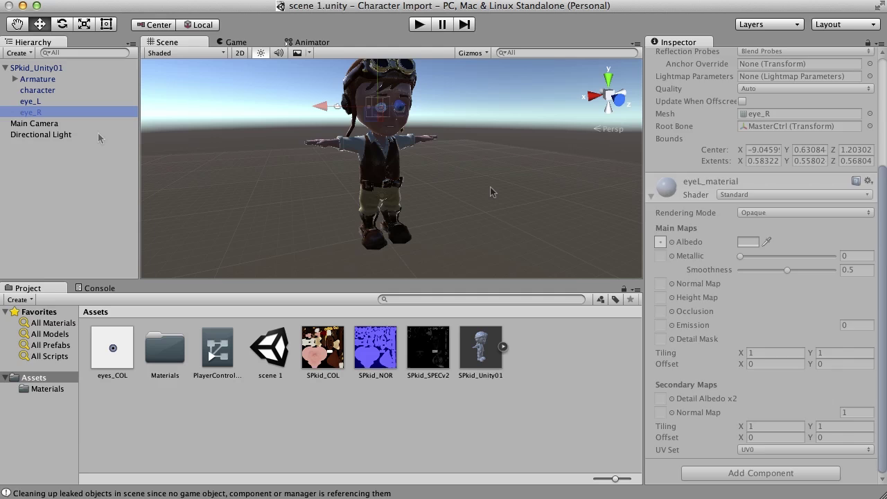
pyautogui.click(491, 190)
pyautogui.click(419, 25)
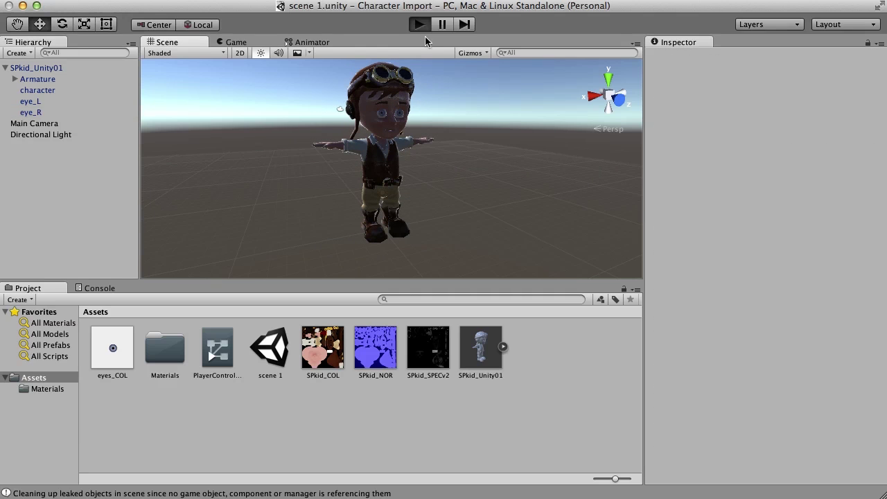